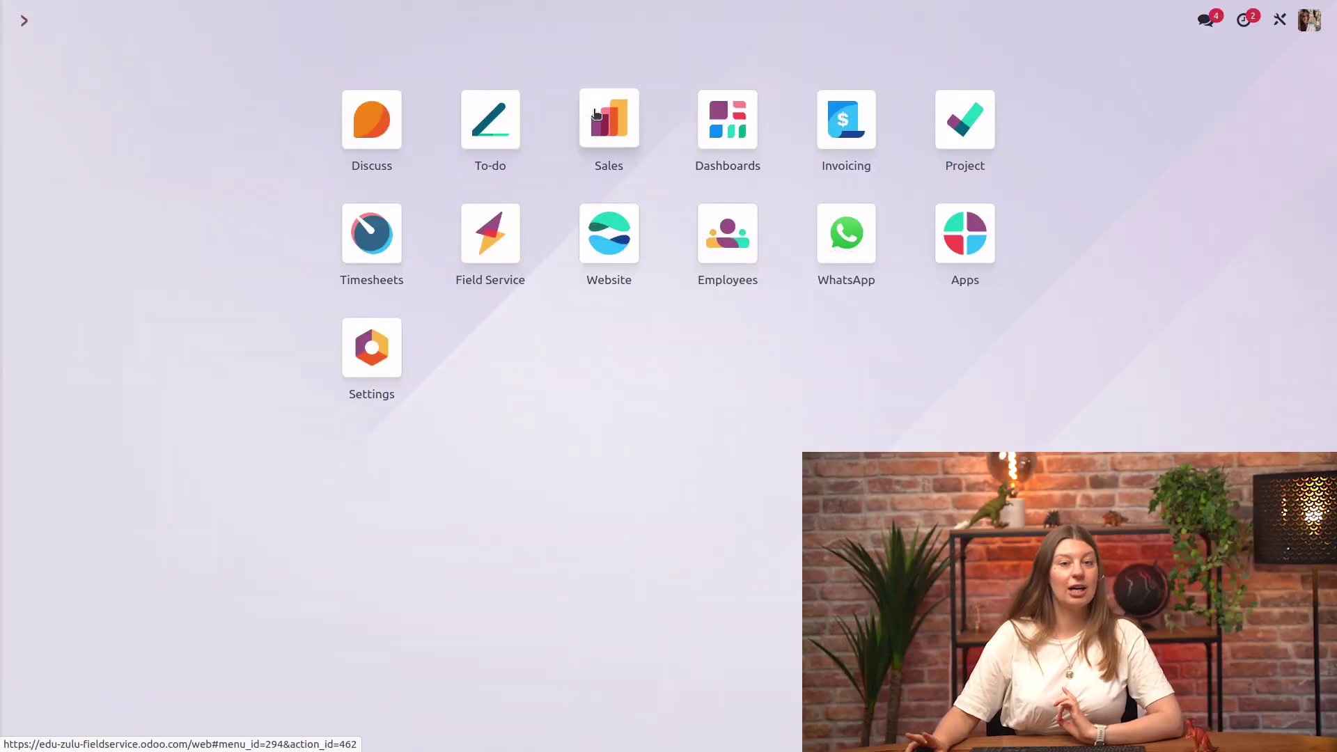
# Start a new product record from Sales > Products > Products
pyautogui.click(617, 171)
pyautogui.click(268, 21)
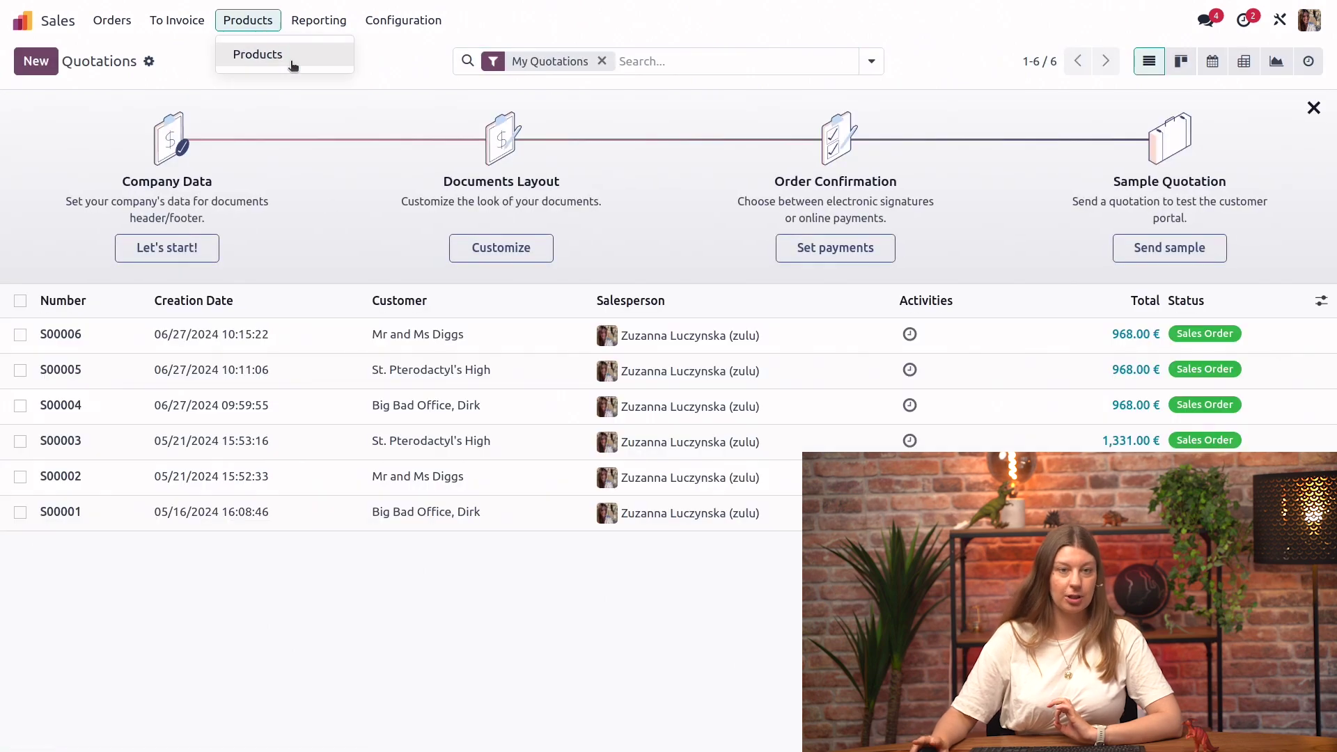
pyautogui.click(285, 56)
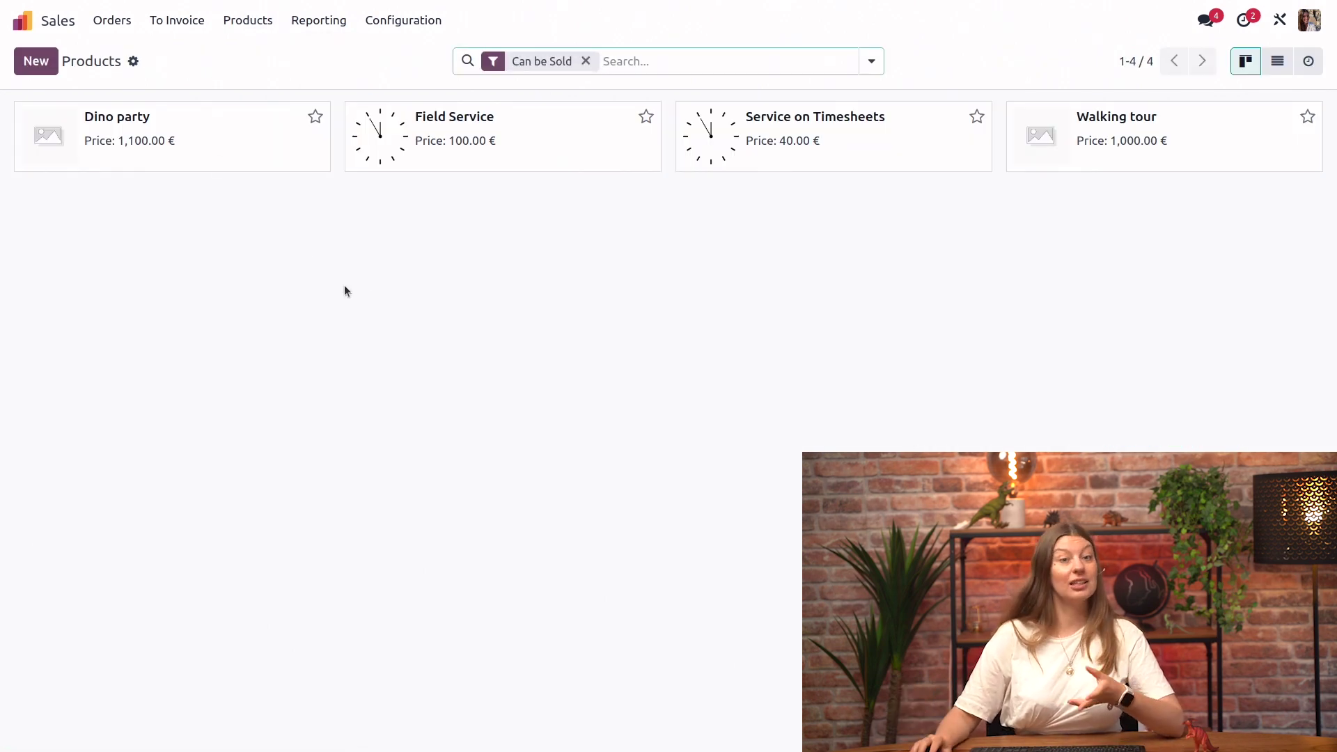
pyautogui.click(35, 63)
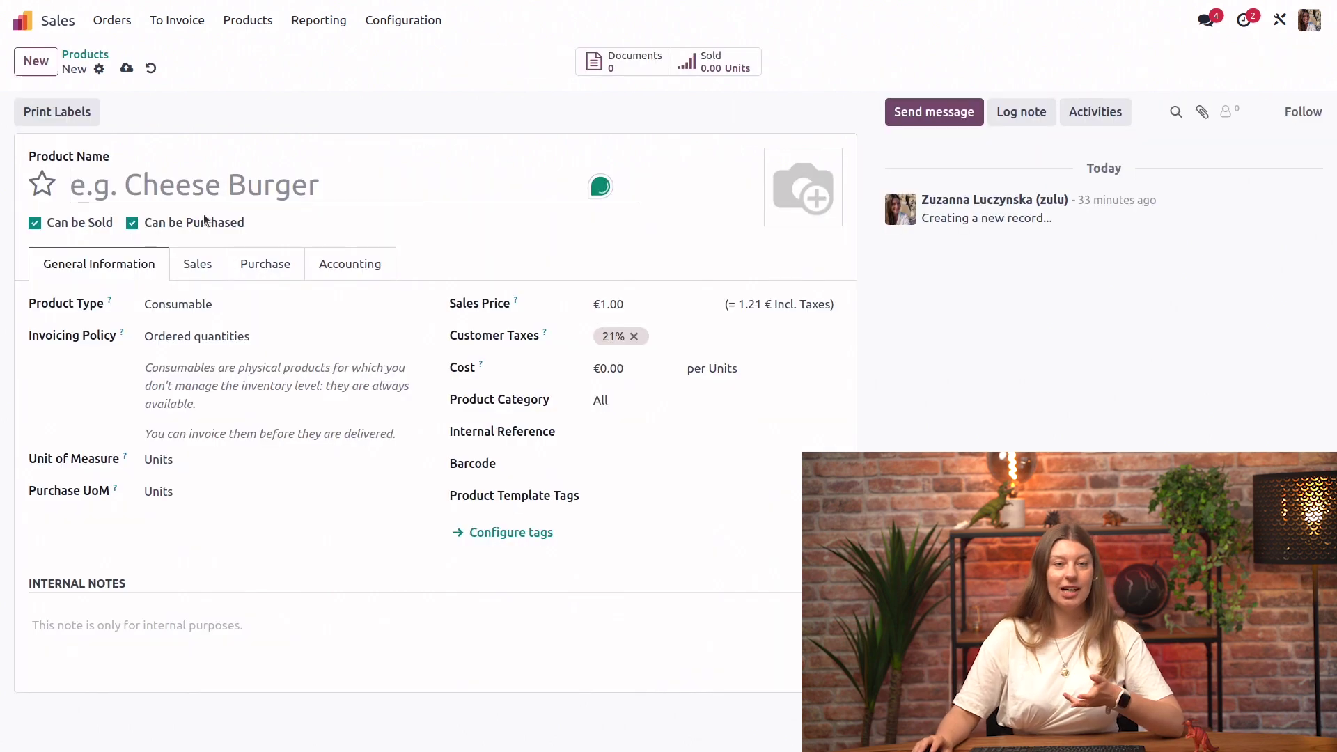
# Name the product 'Dino-mite team building' as a Service with Prepaid/Fixed Price invoicing
pyautogui.write('Dino')
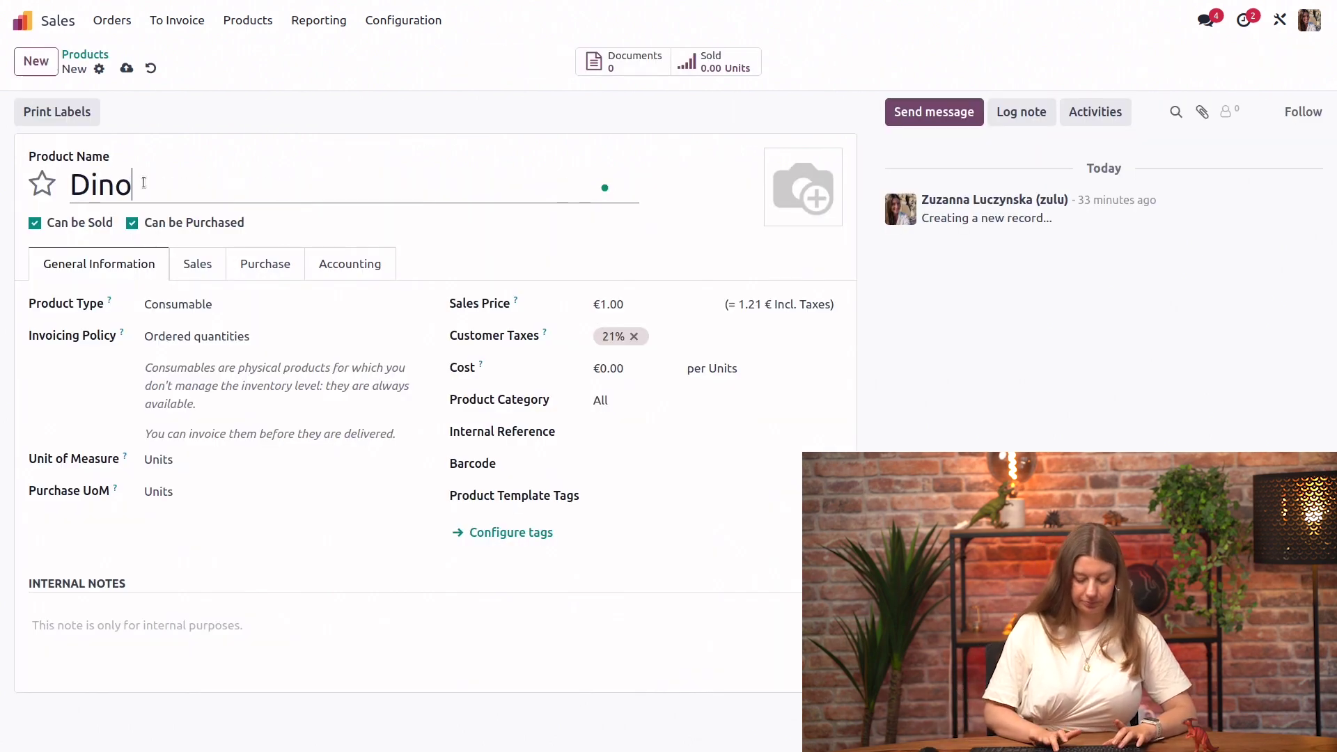
pyautogui.write('-mite team building')
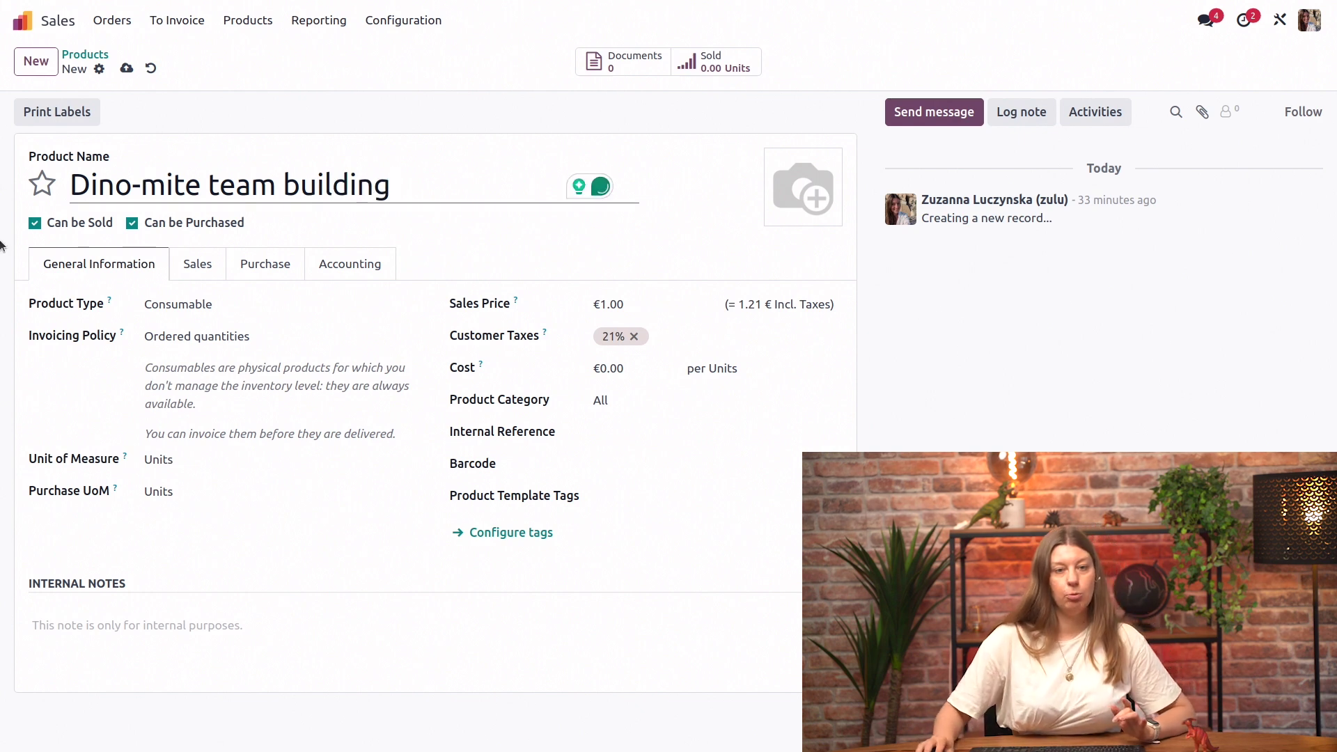
pyautogui.click(157, 307)
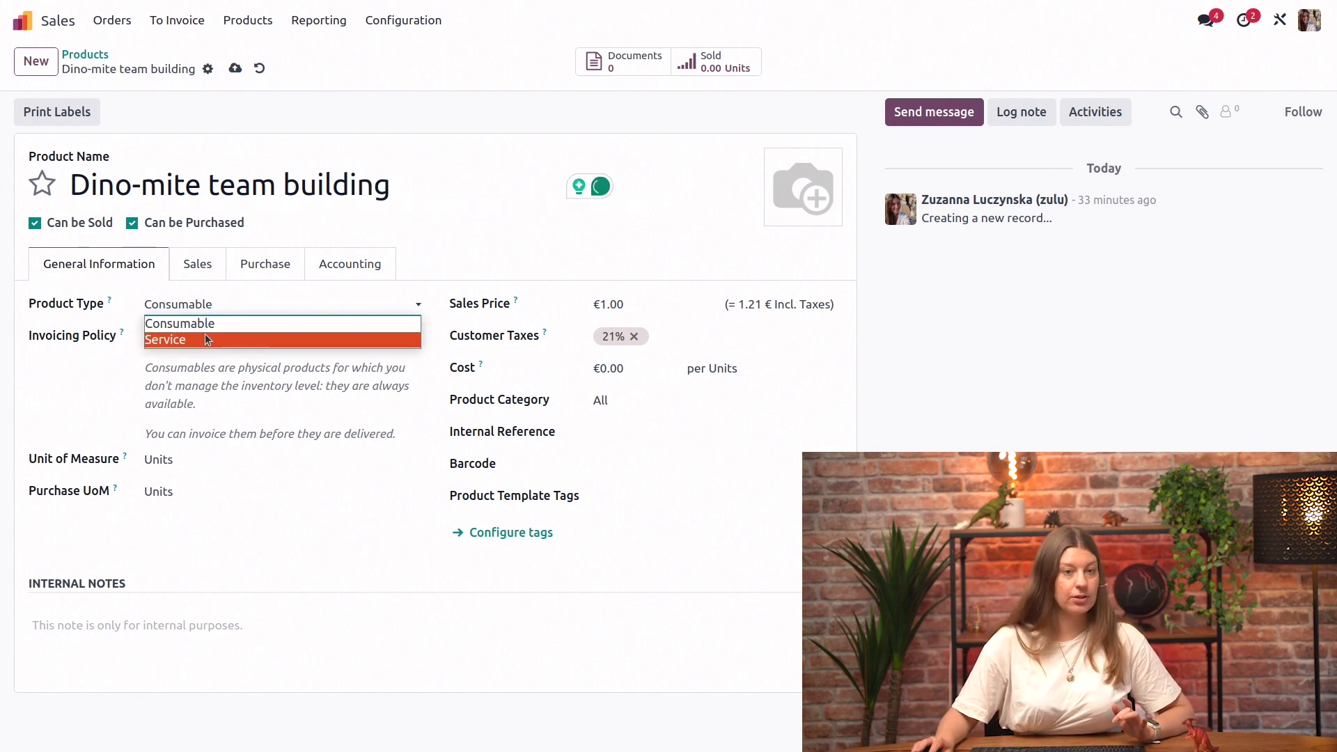
pyautogui.click(209, 339)
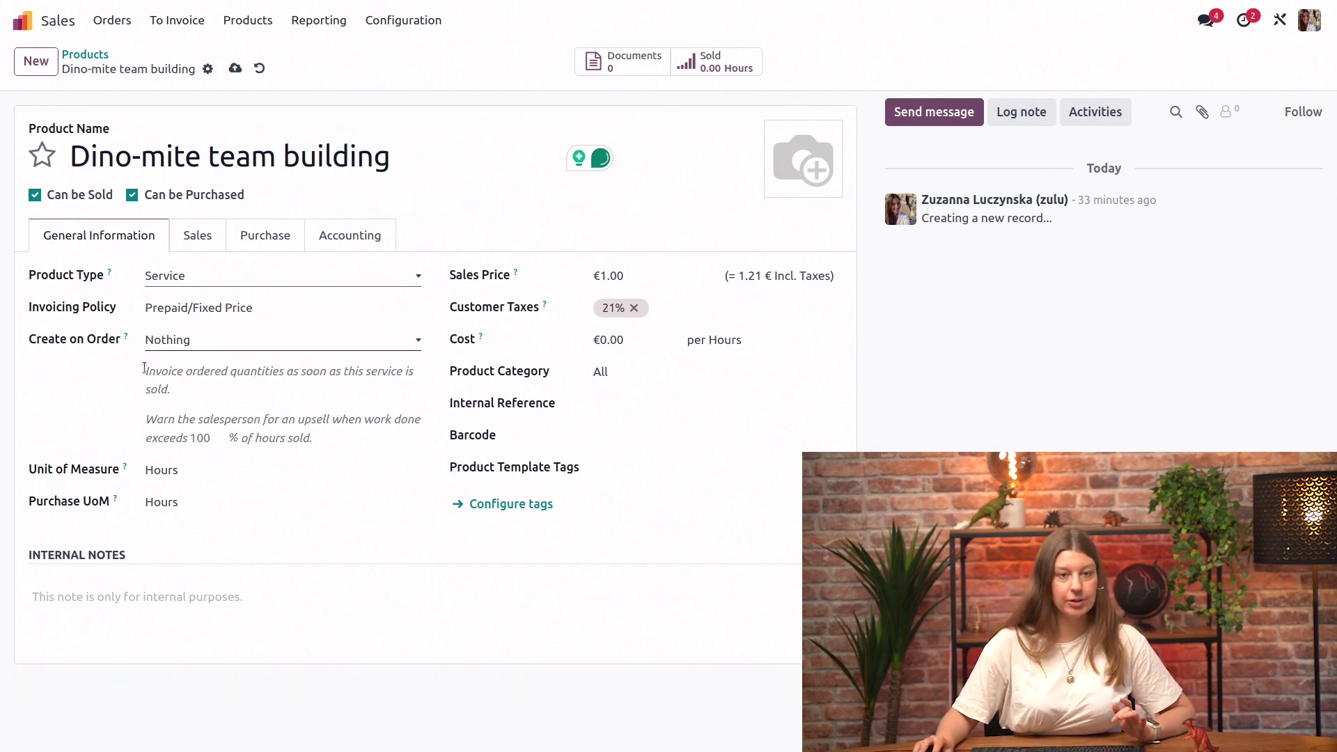
pyautogui.click(179, 318)
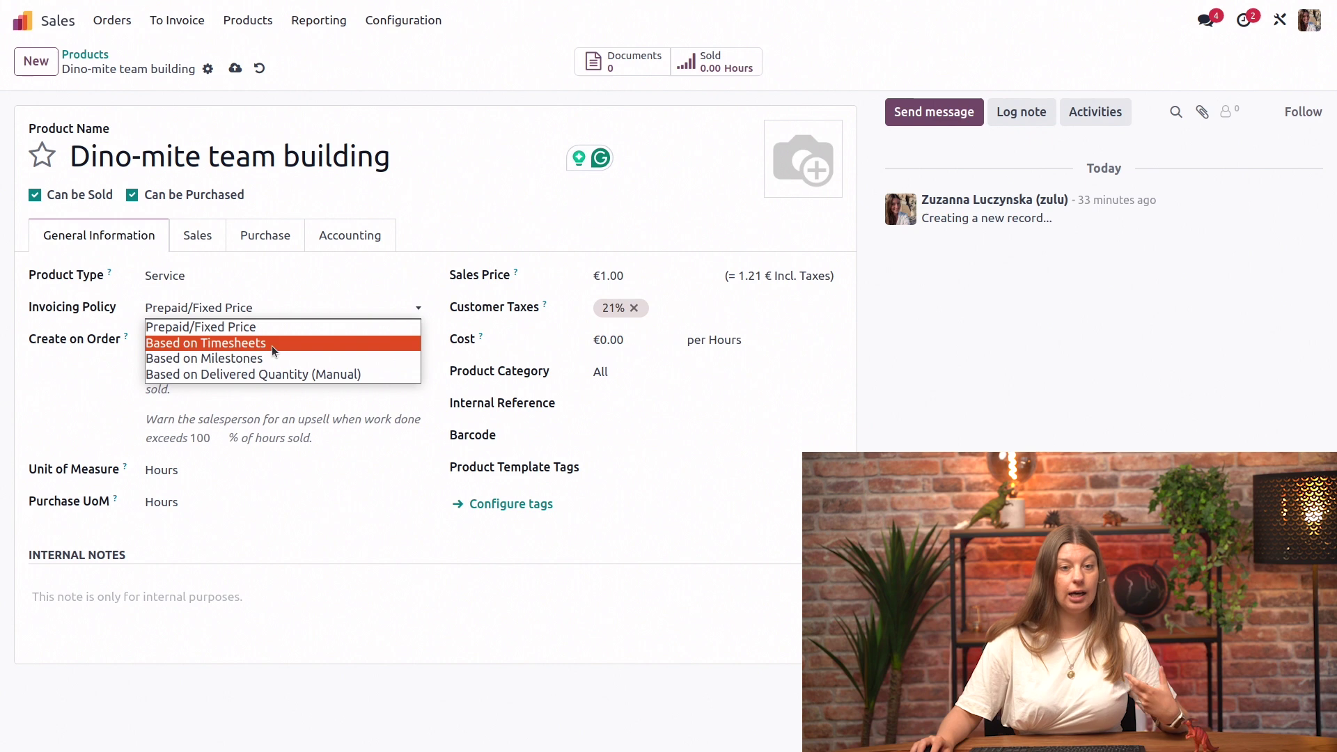
pyautogui.click(234, 327)
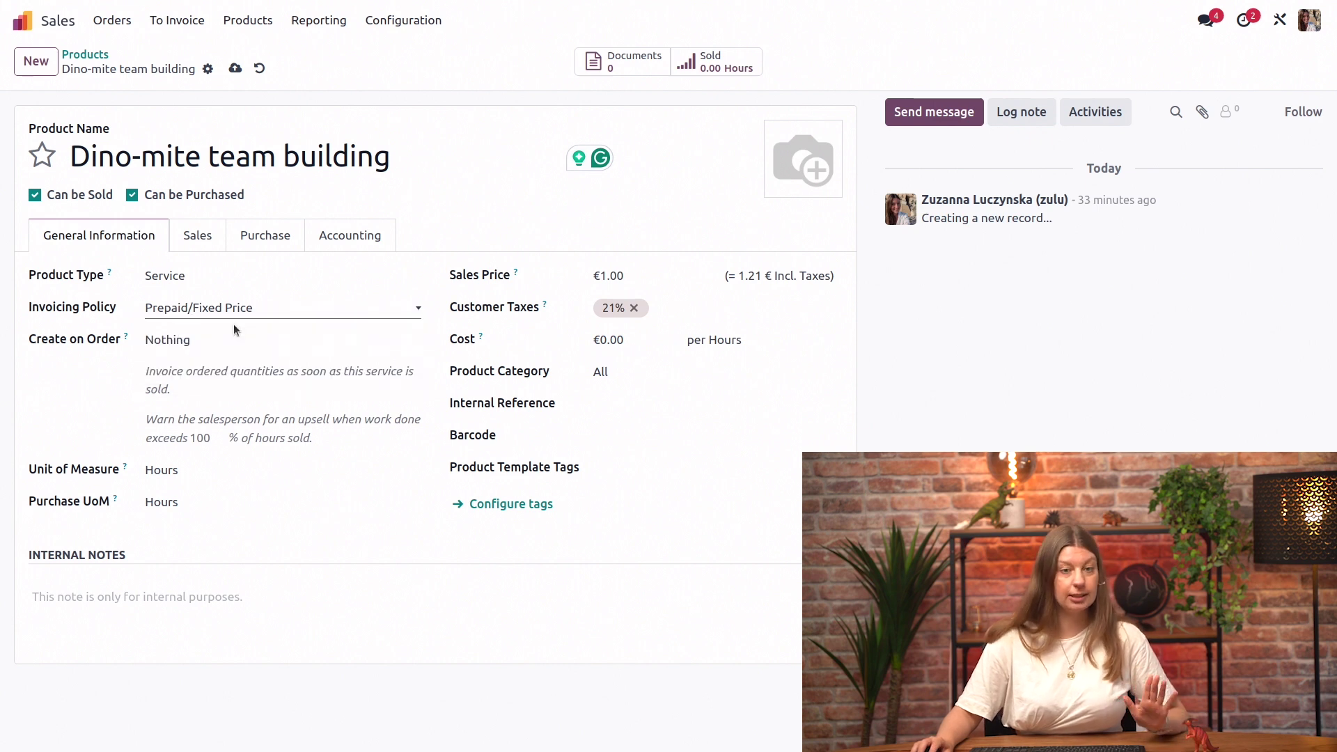
# Set the sales price to €800, choose Project & Task on order, and save the product
pyautogui.click(643, 278)
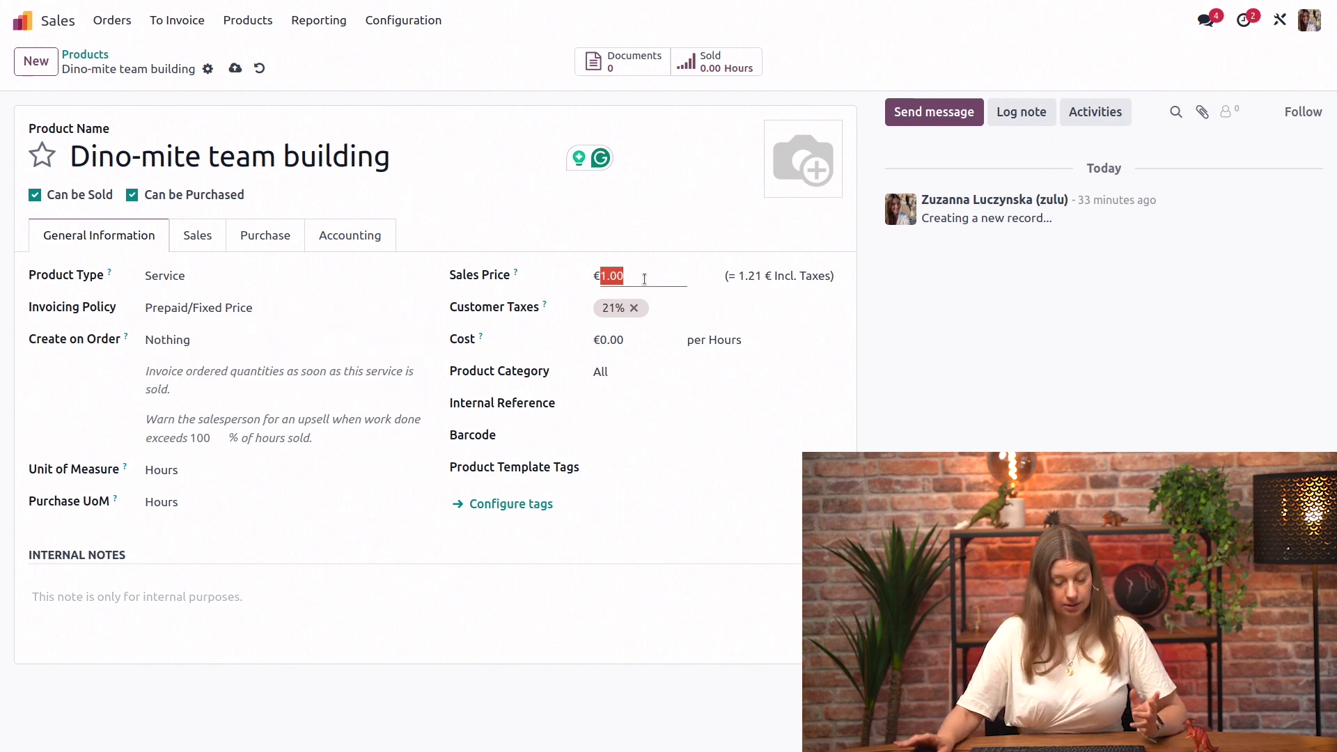
pyautogui.write('800')
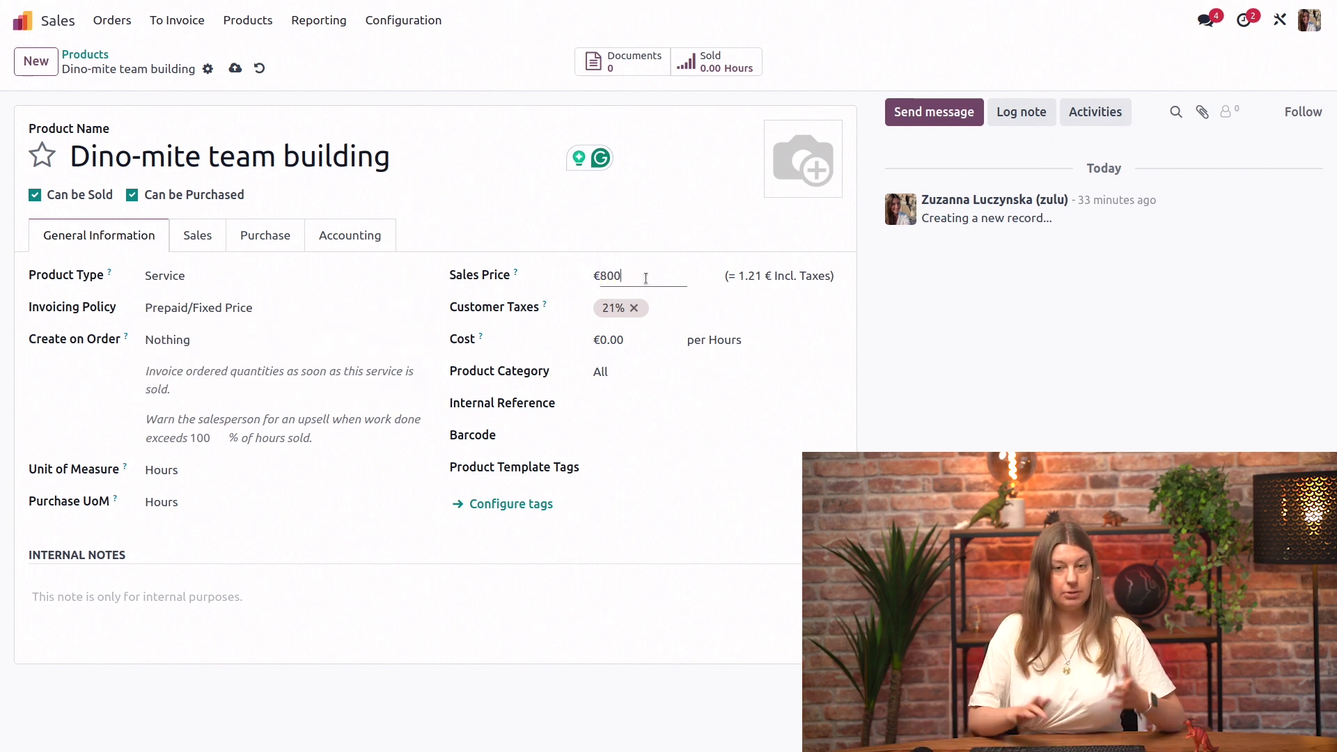
pyautogui.click(925, 436)
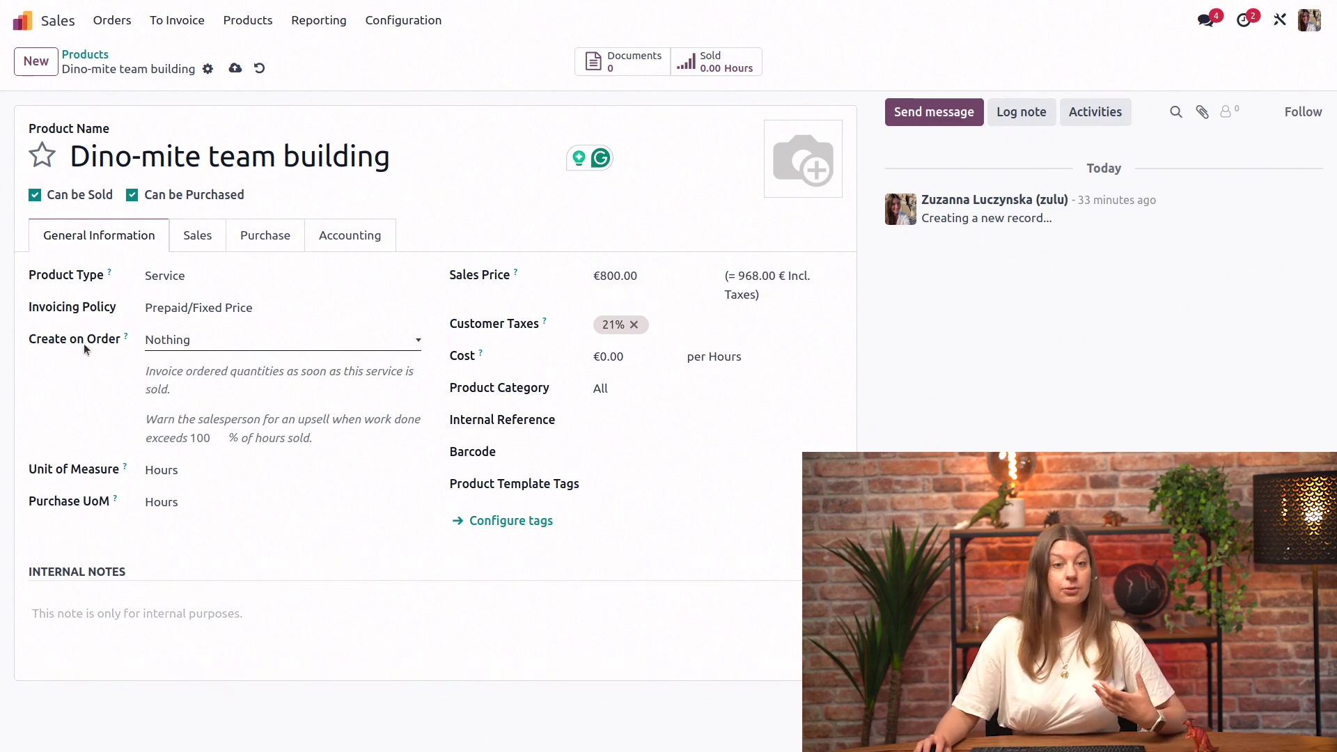
pyautogui.click(202, 343)
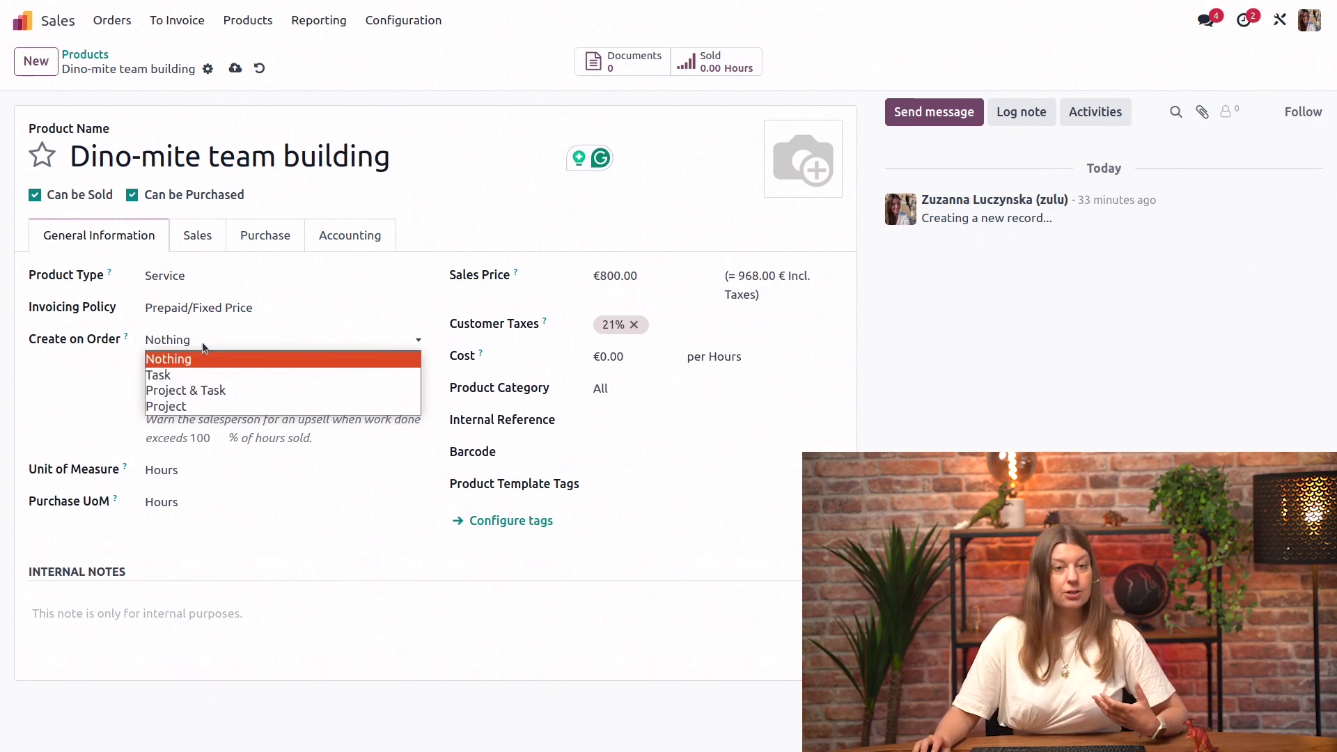
pyautogui.click(224, 390)
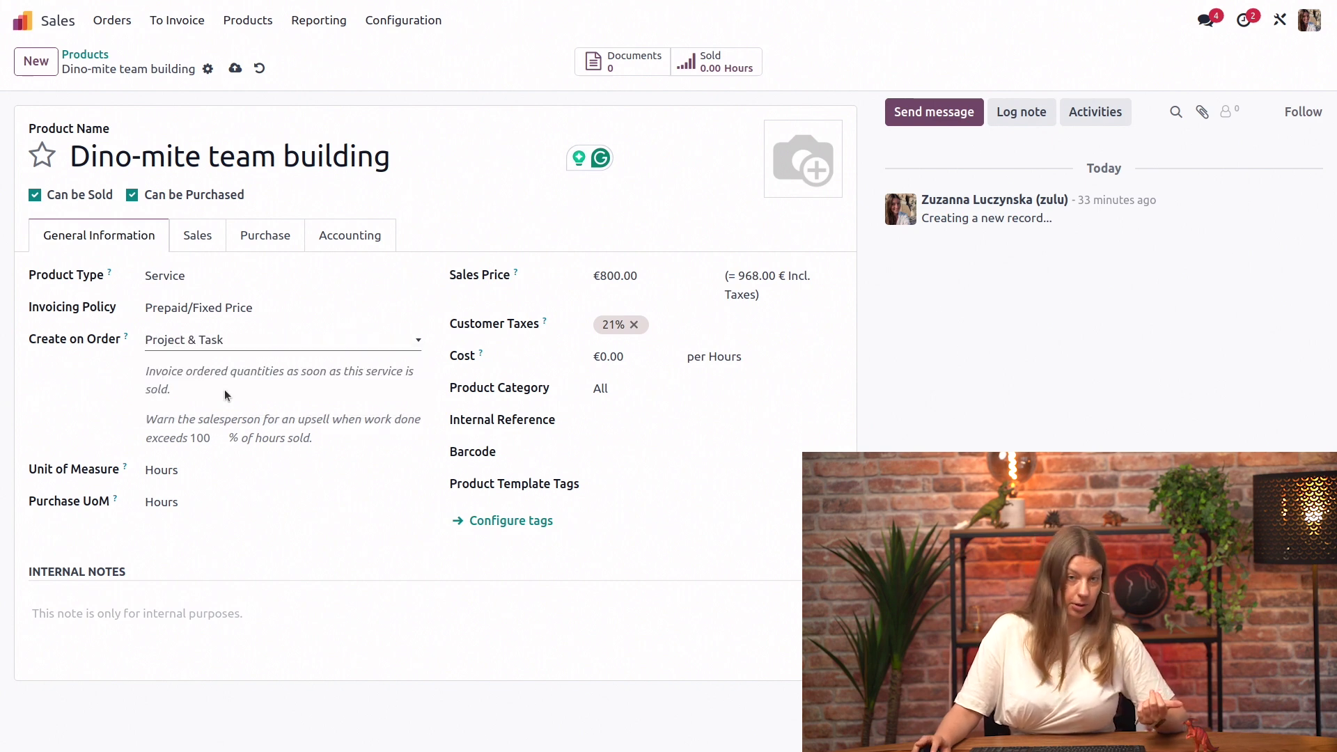
pyautogui.click(235, 69)
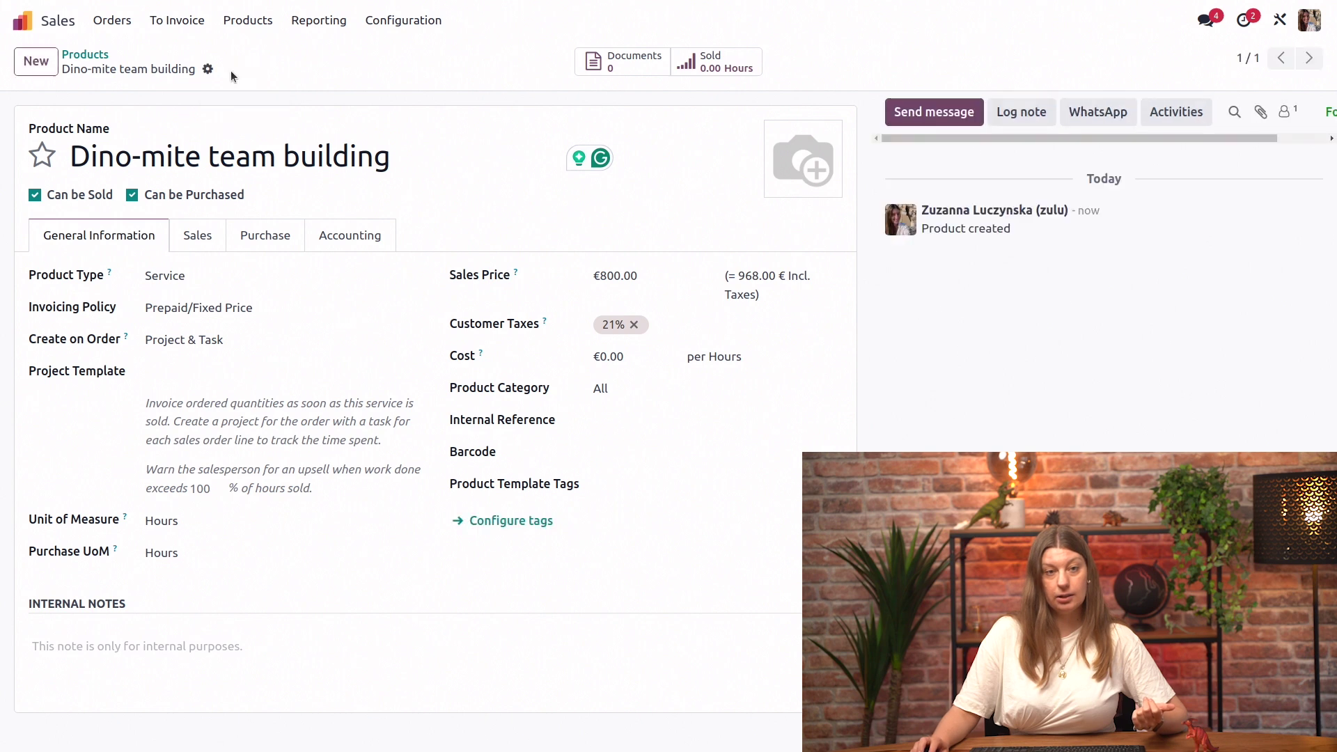
pyautogui.click(117, 21)
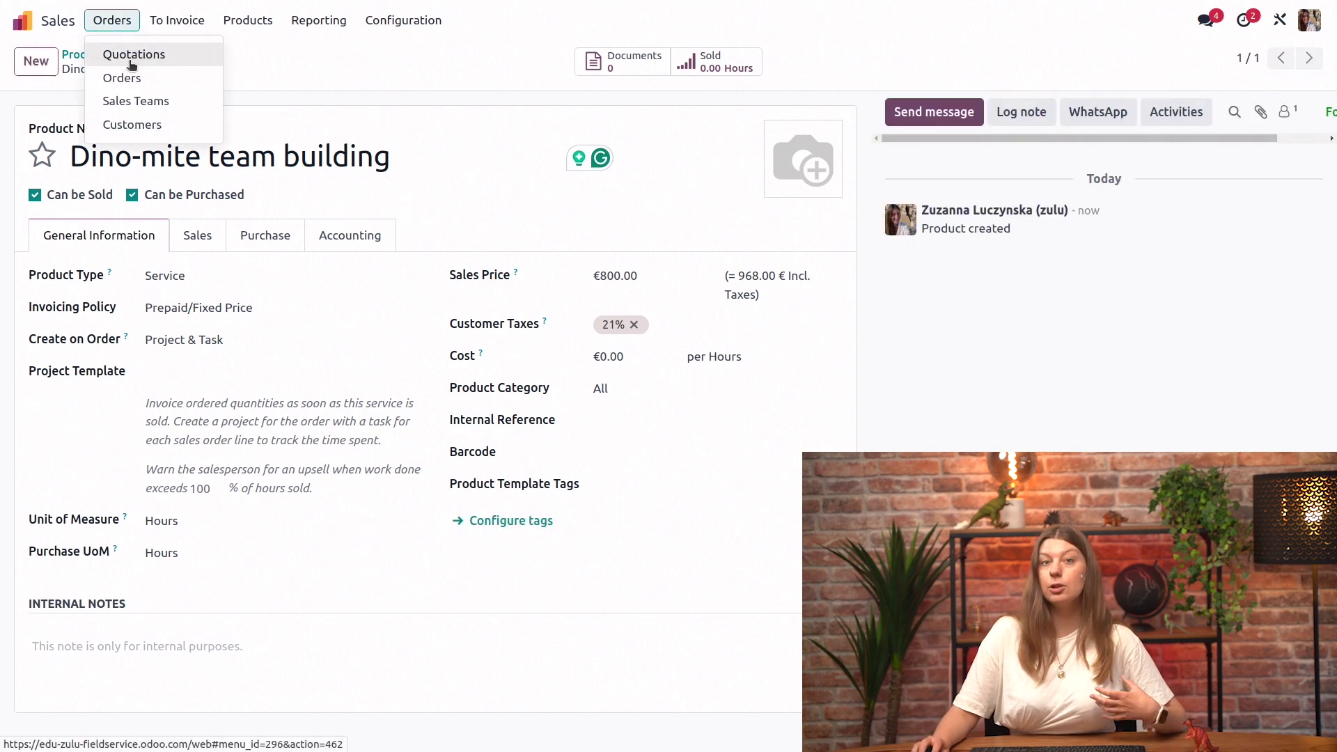
# Create a new quotation for a customer with one Dino-mite team building line at €800
pyautogui.click(132, 55)
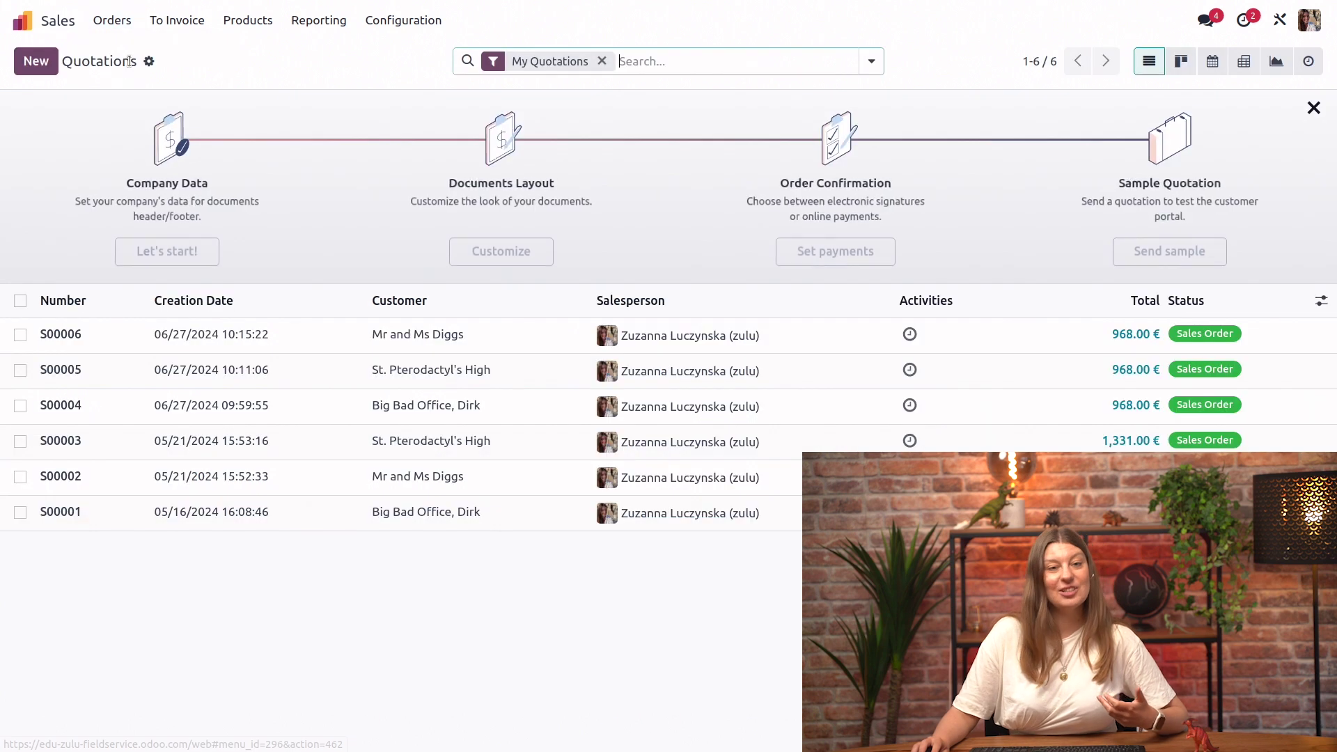
pyautogui.click(36, 61)
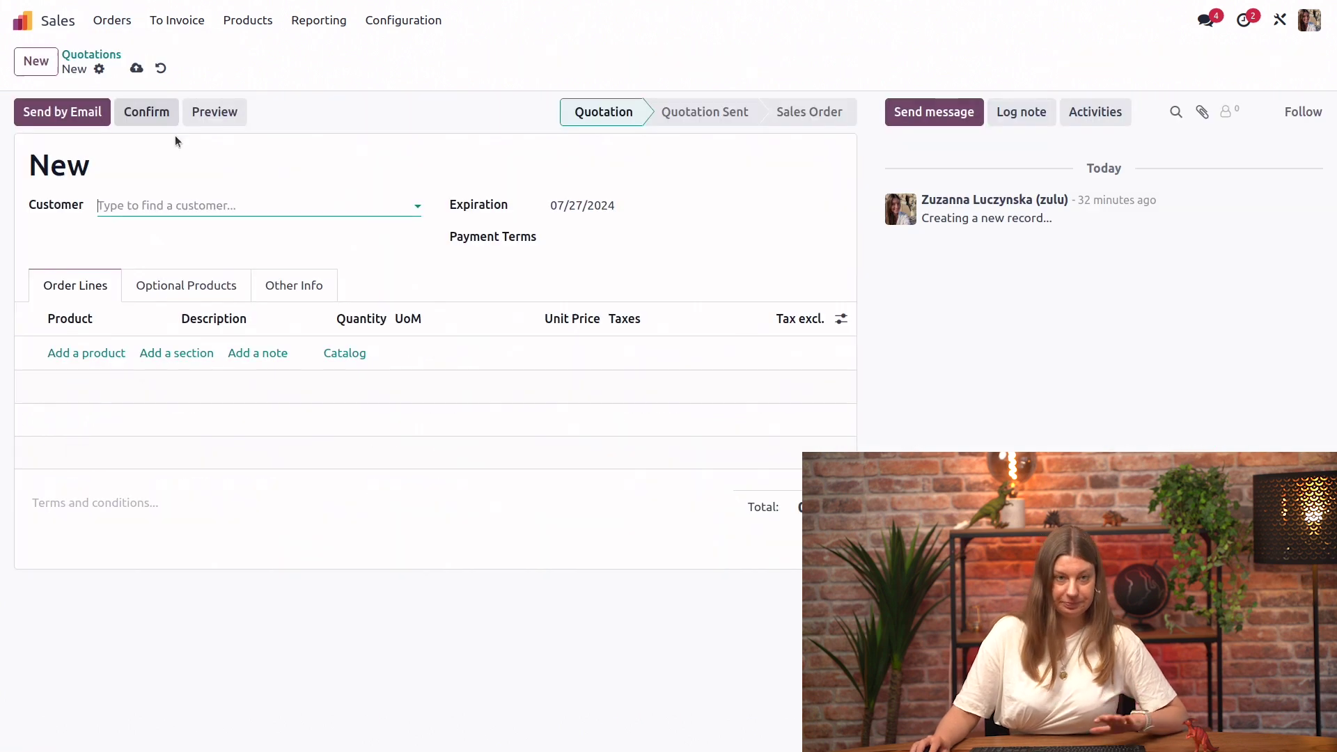
pyautogui.click(153, 204)
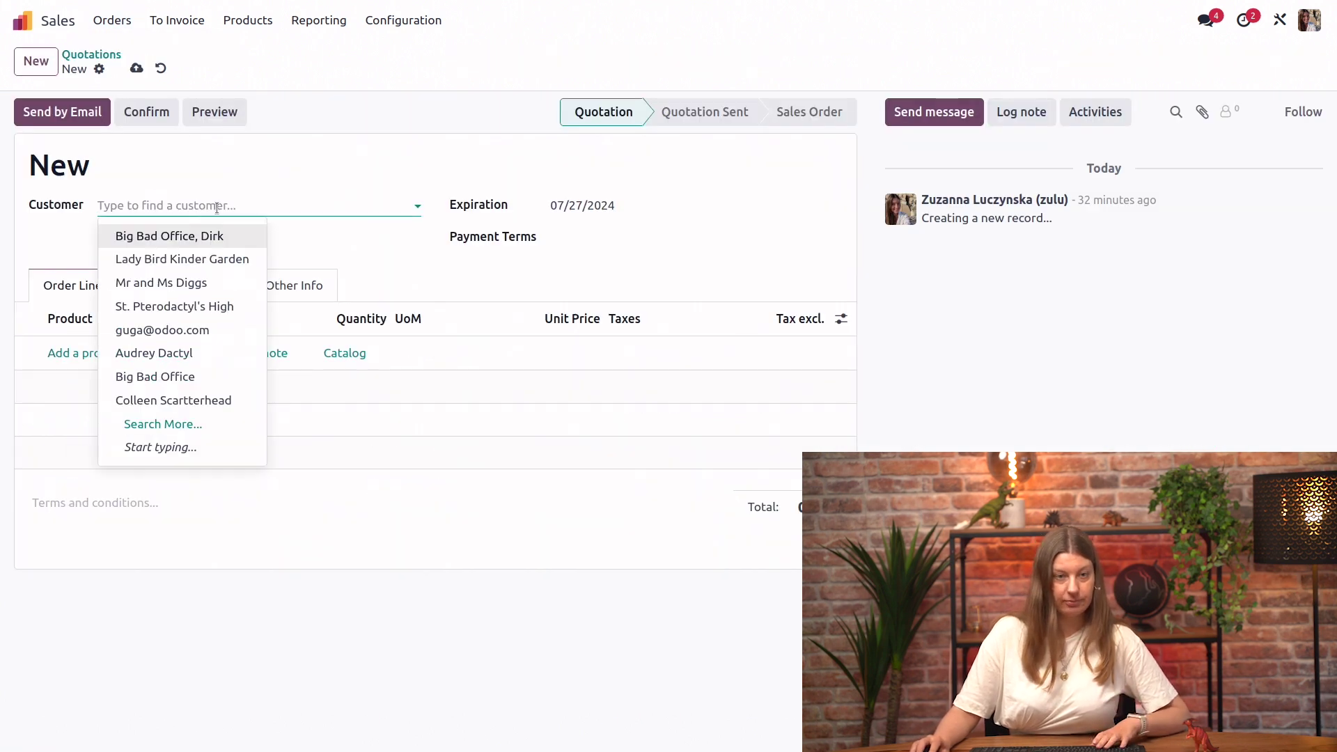
pyautogui.click(206, 284)
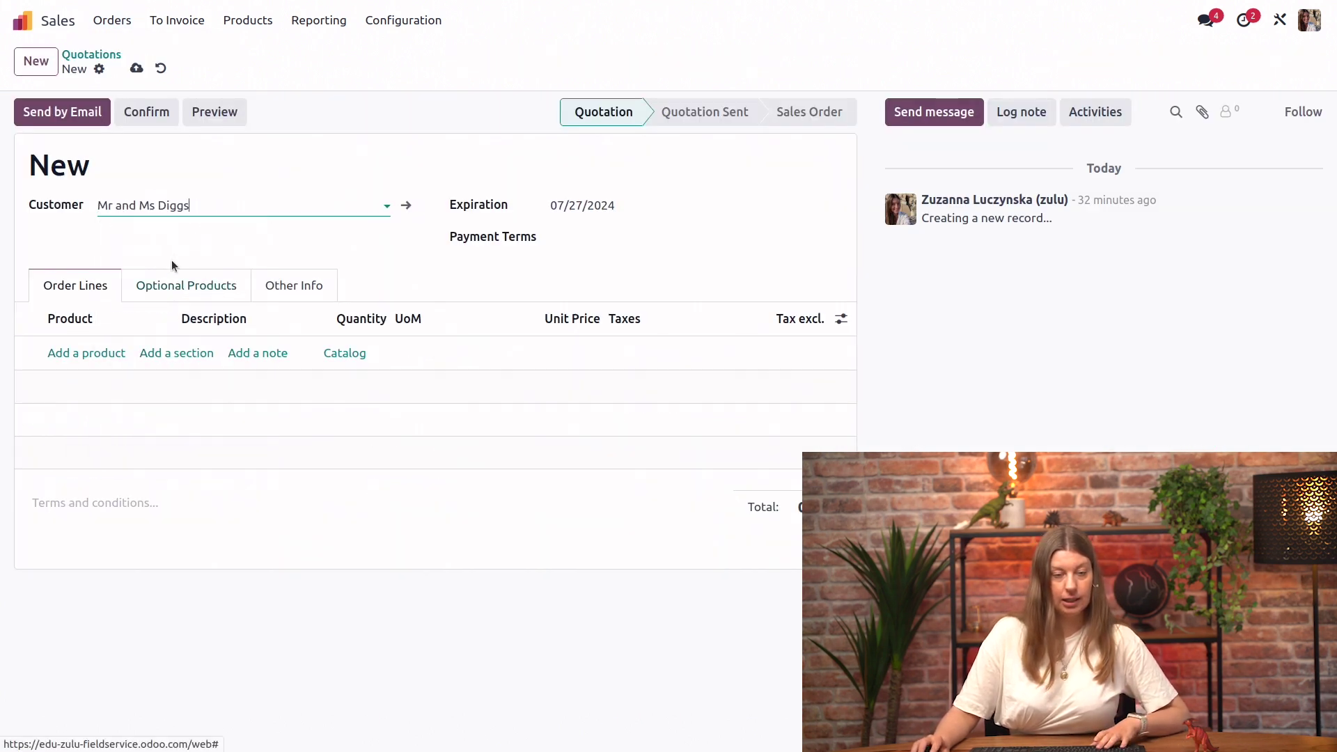
pyautogui.click(87, 354)
pyautogui.write('dino')
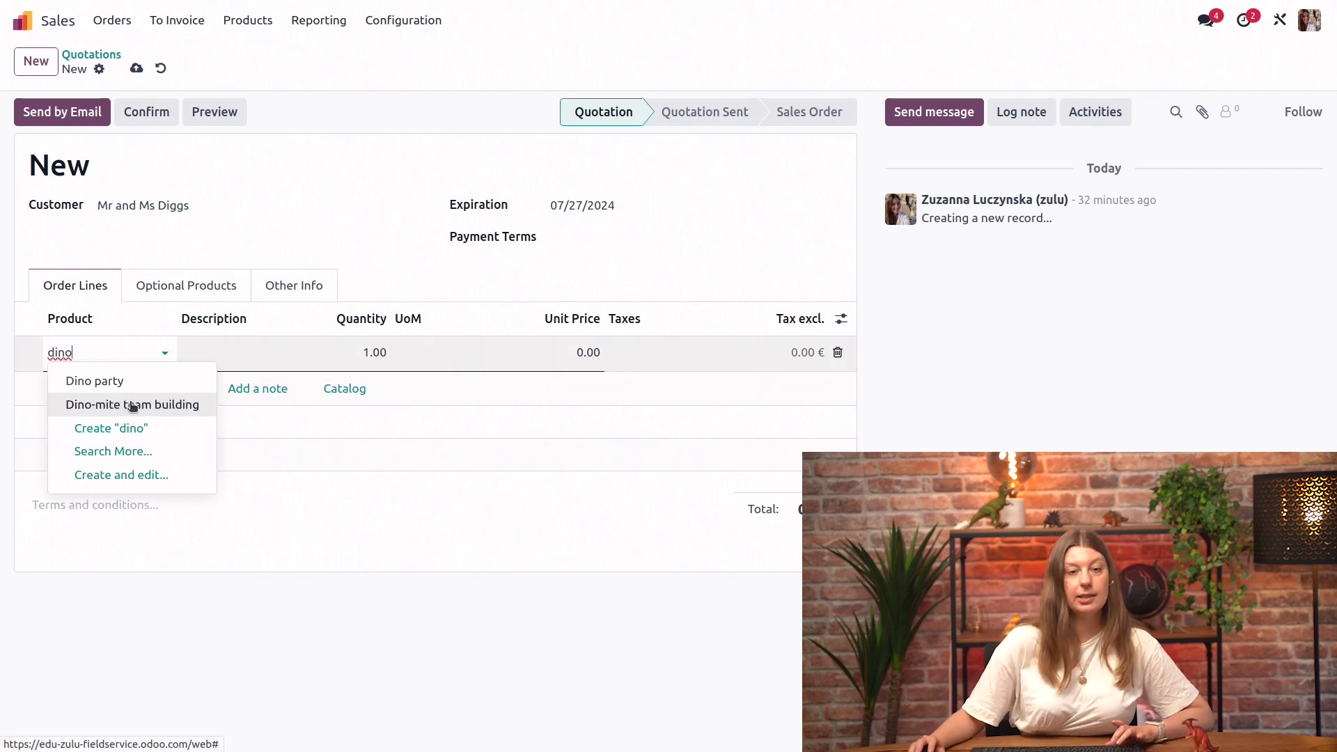
pyautogui.click(131, 404)
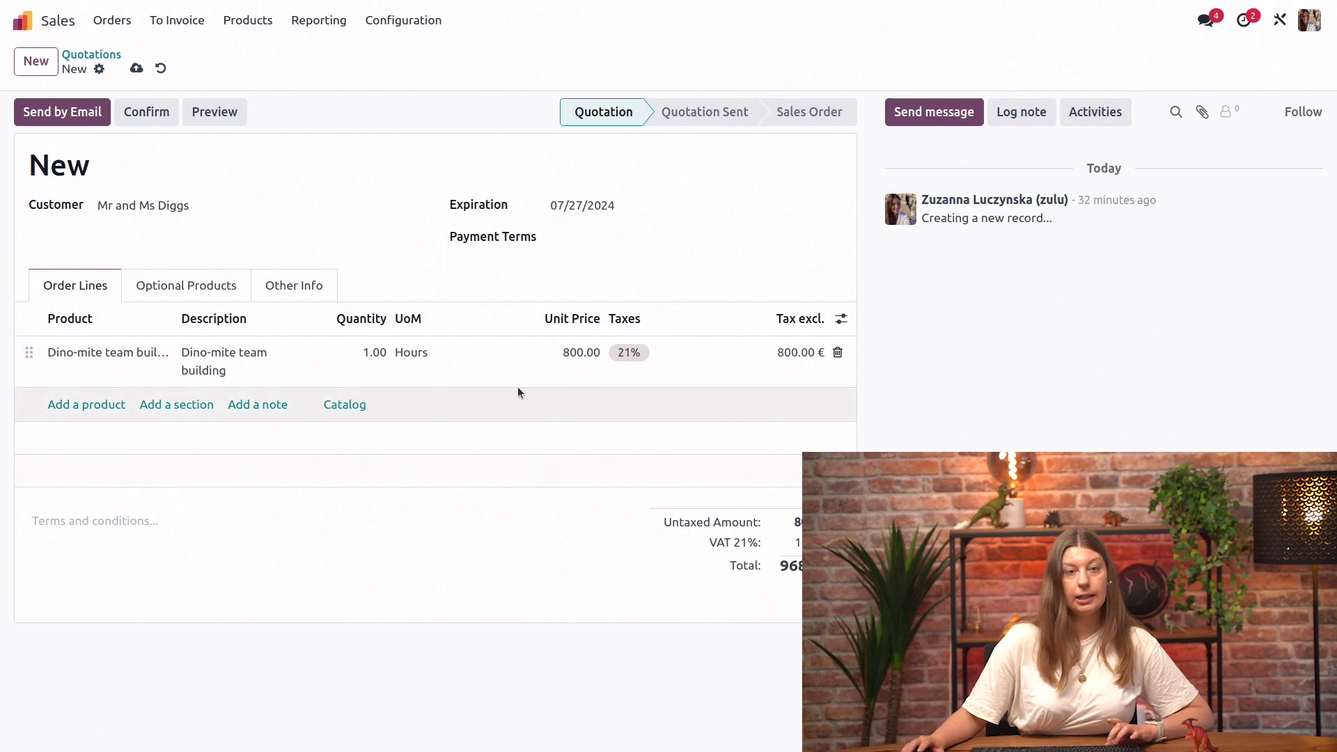
# Confirm quotation S00007, review its generated Dino-mite team building task, and go home
pyautogui.click(144, 120)
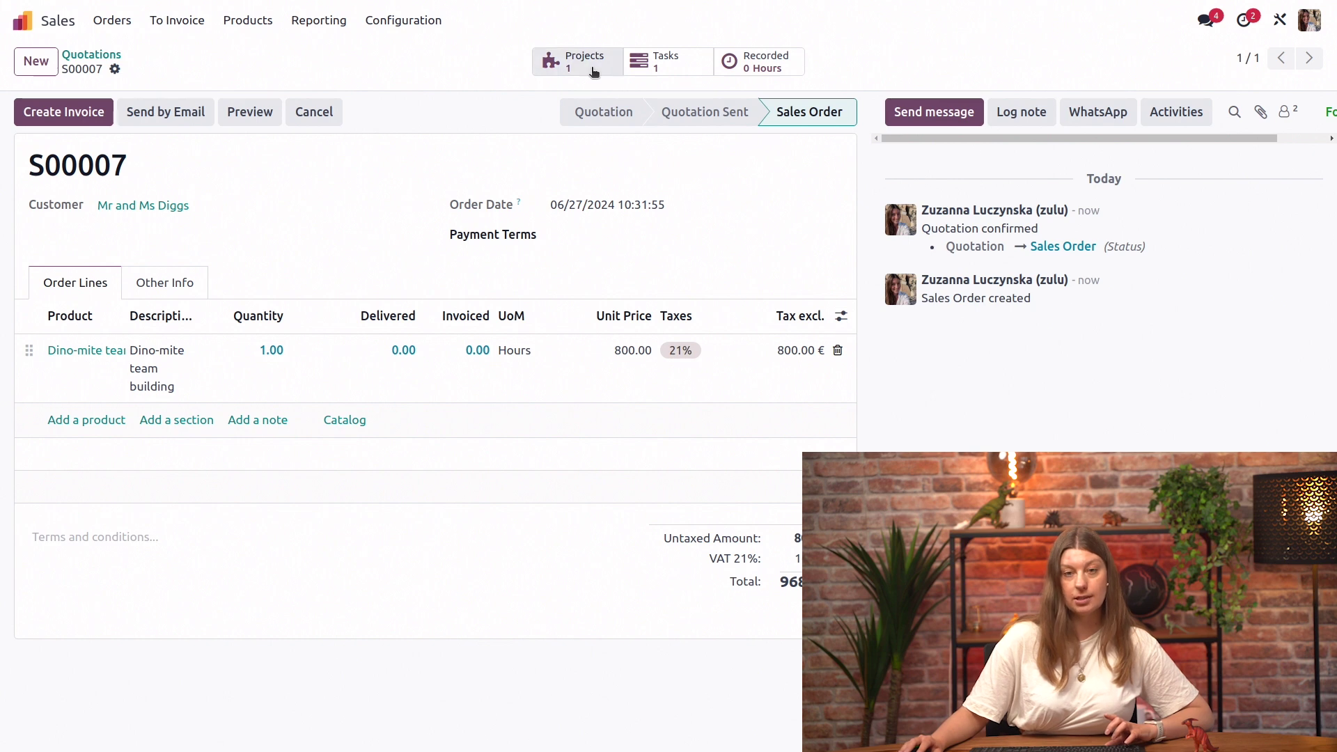
pyautogui.click(682, 73)
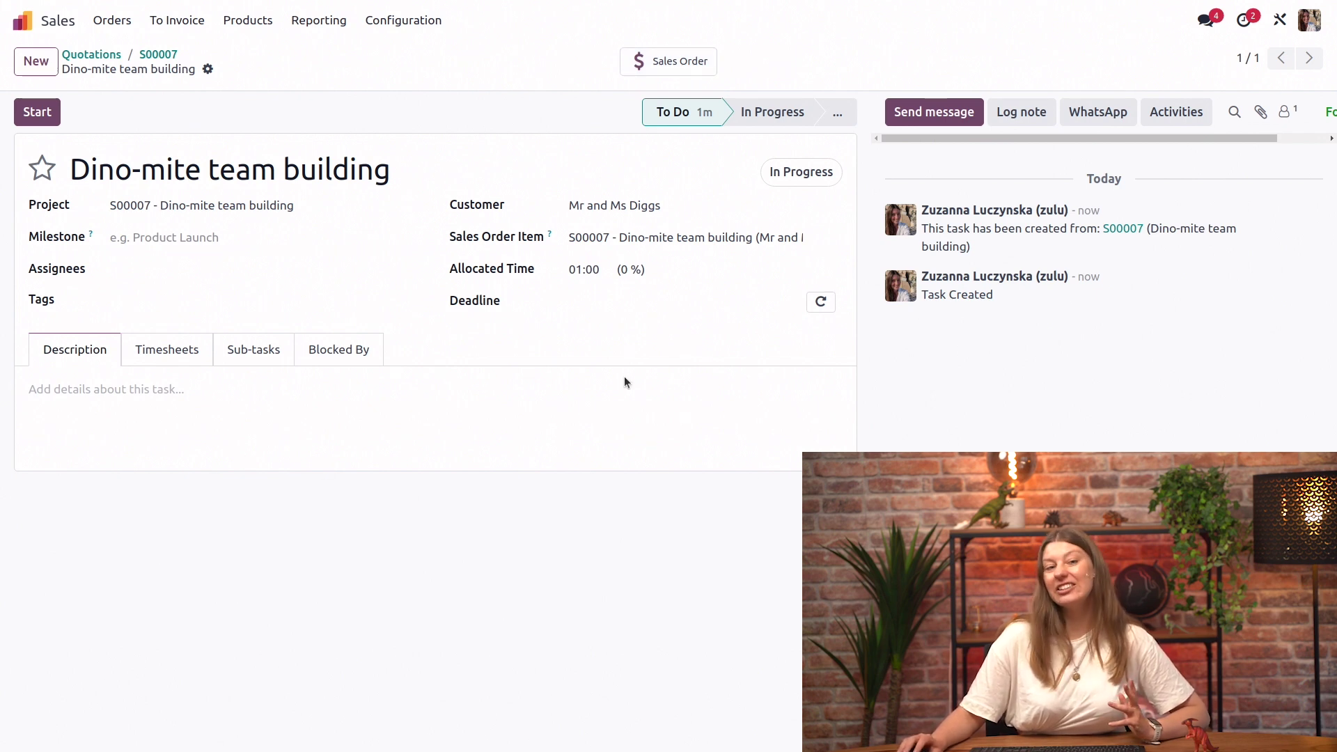
pyautogui.click(31, 19)
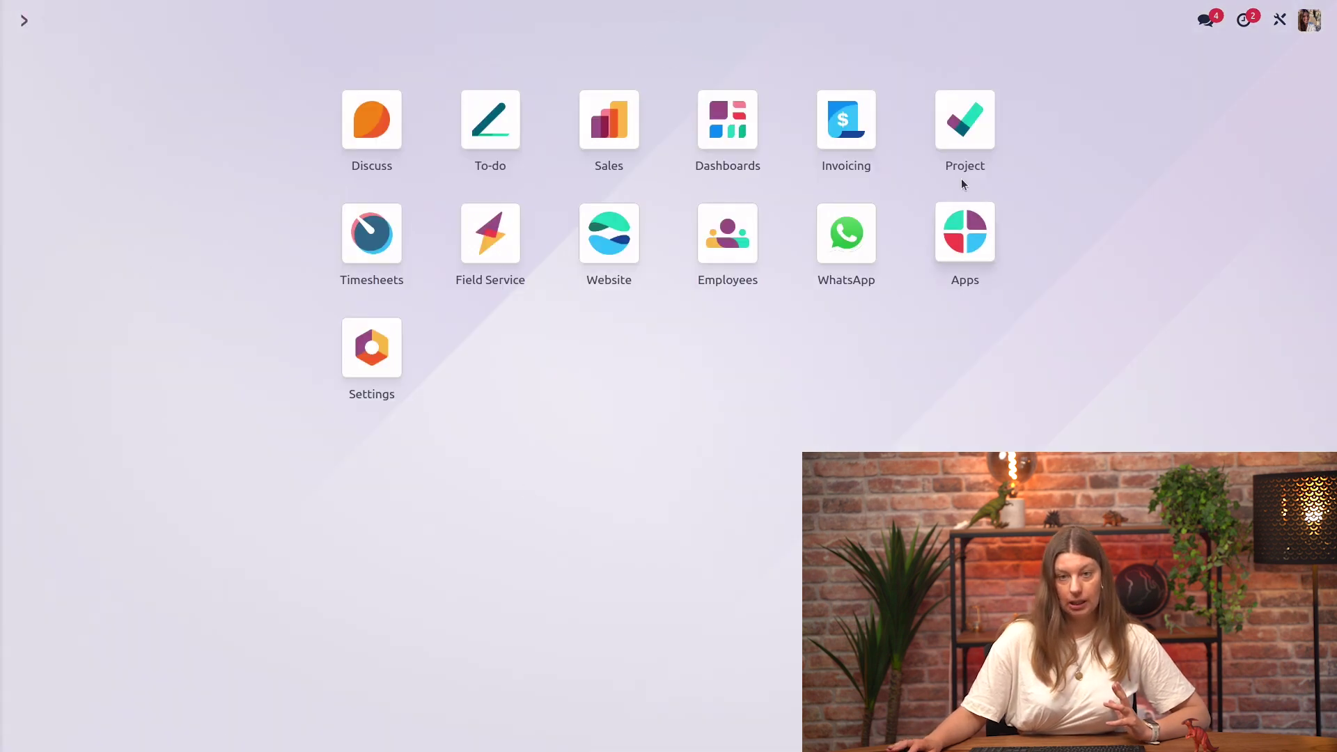
# Review the S00007 - Dino-mite team building project board in the Project app, then go home
pyautogui.click(960, 143)
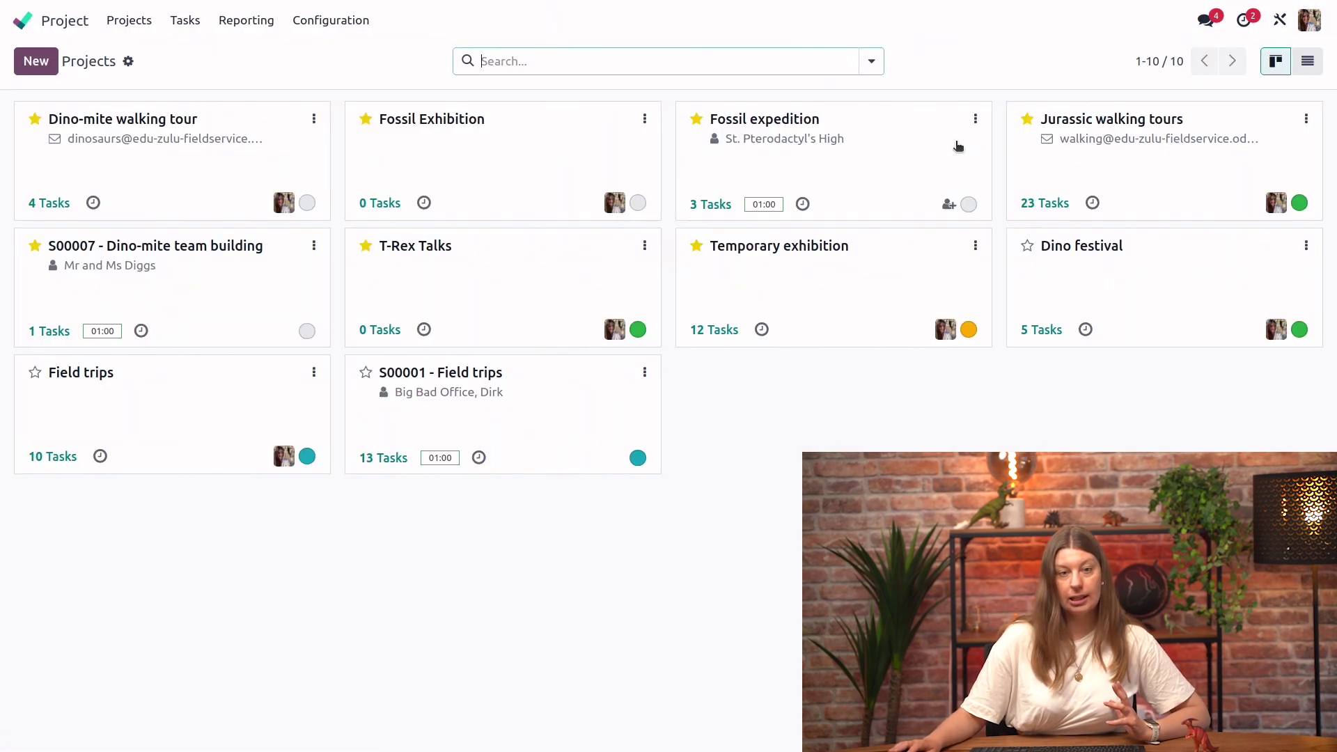
pyautogui.click(184, 283)
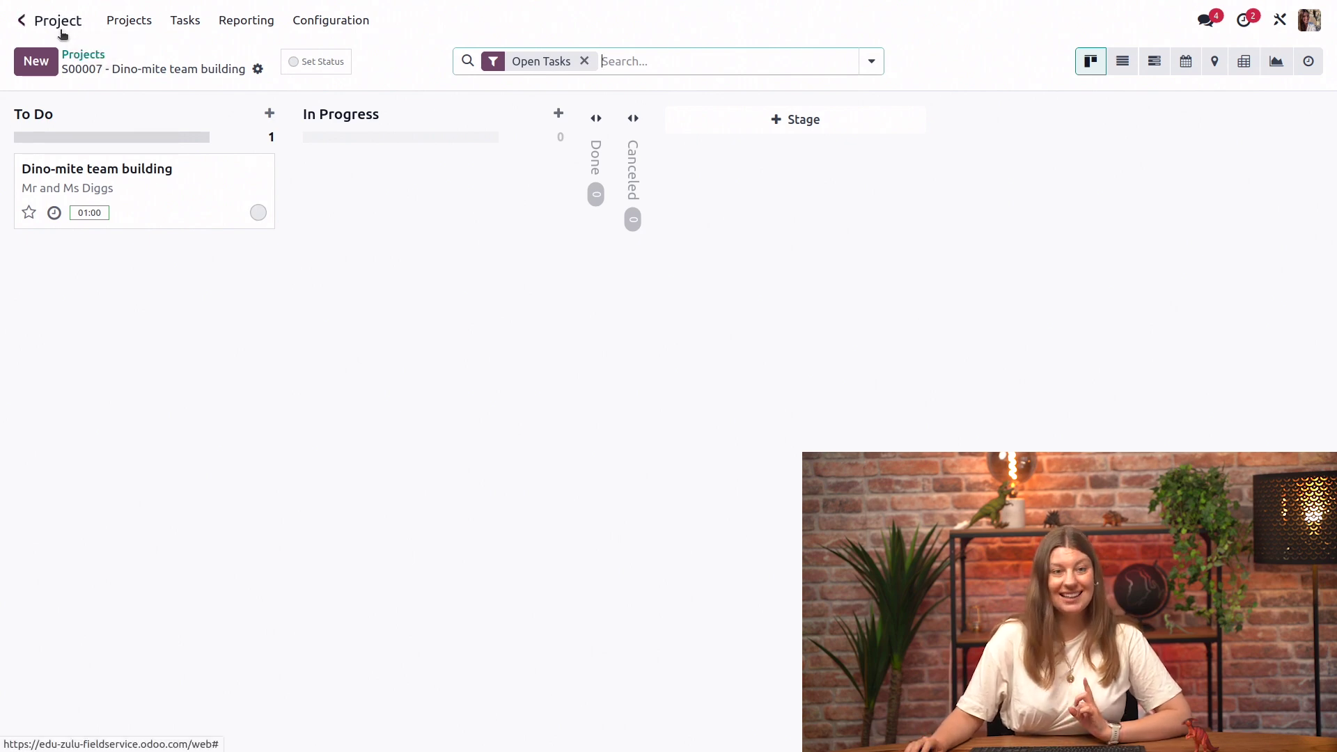
pyautogui.click(60, 31)
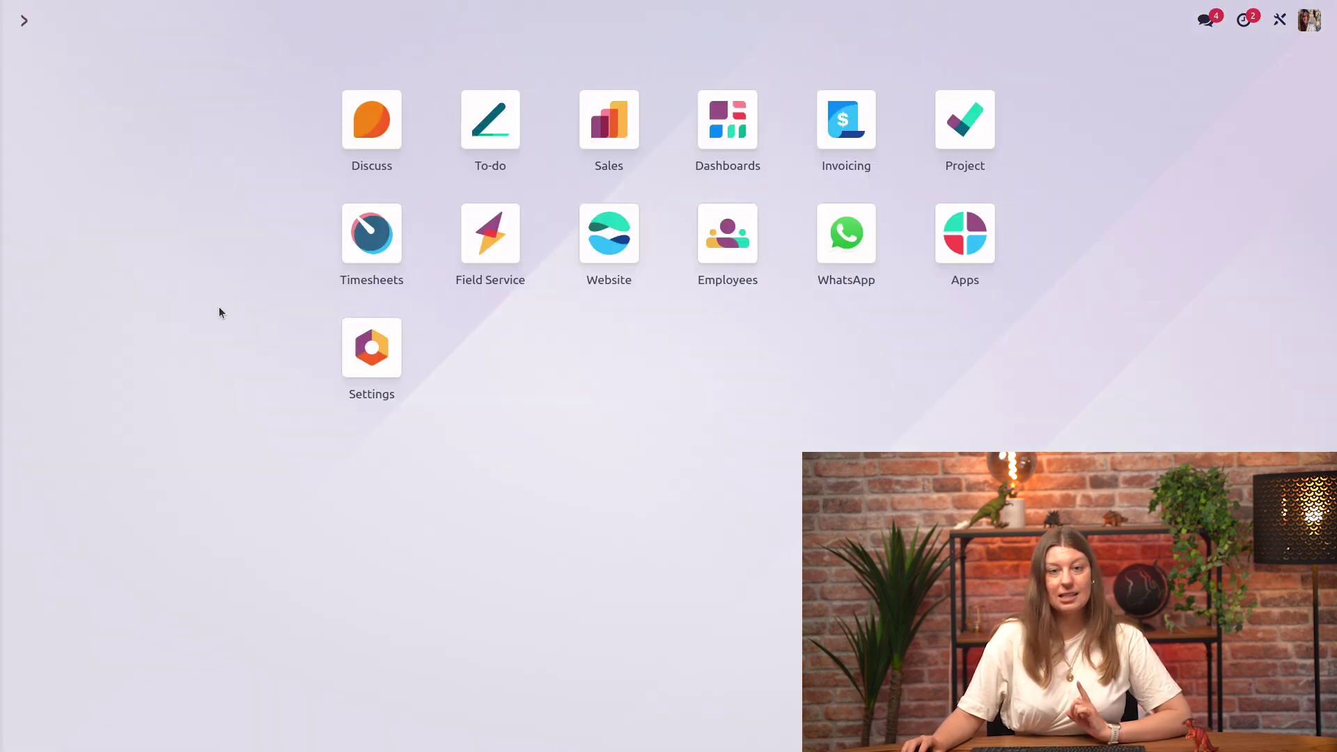
# Open the Project app and begin creating a new project
pyautogui.click(966, 134)
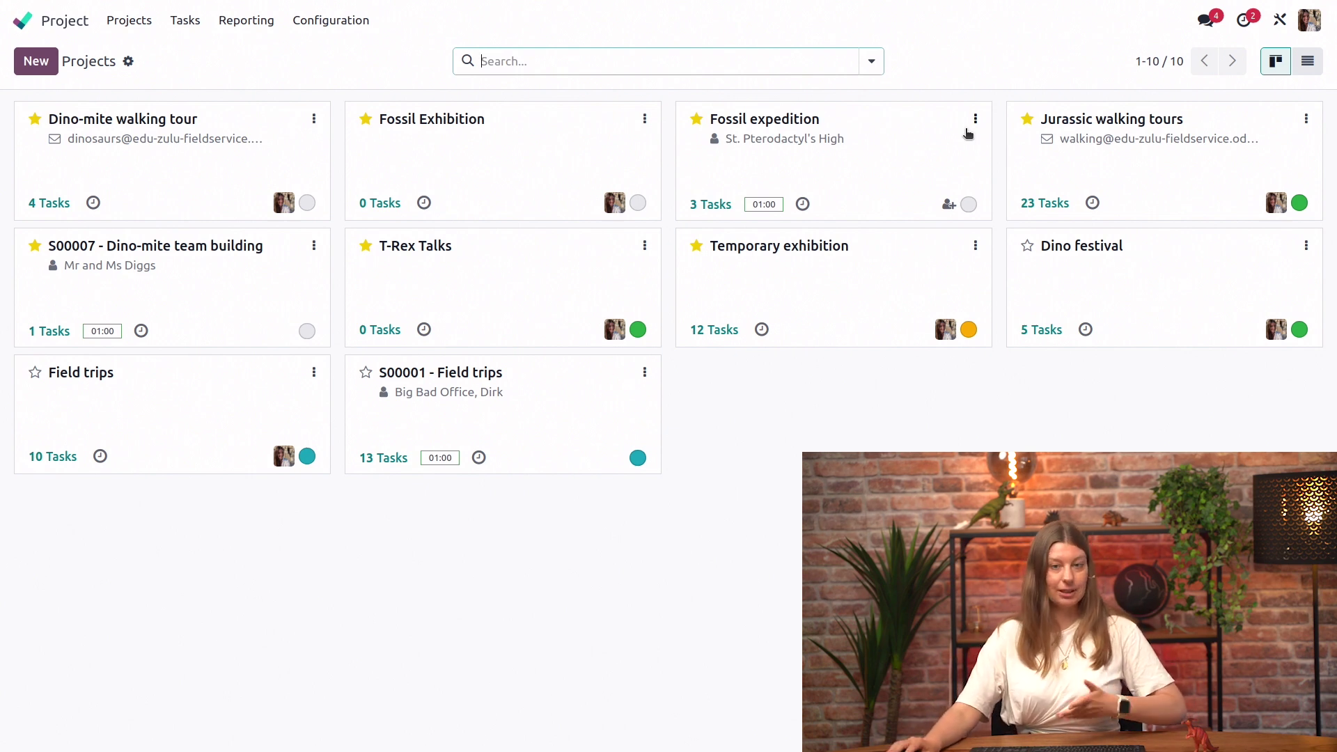
pyautogui.click(36, 69)
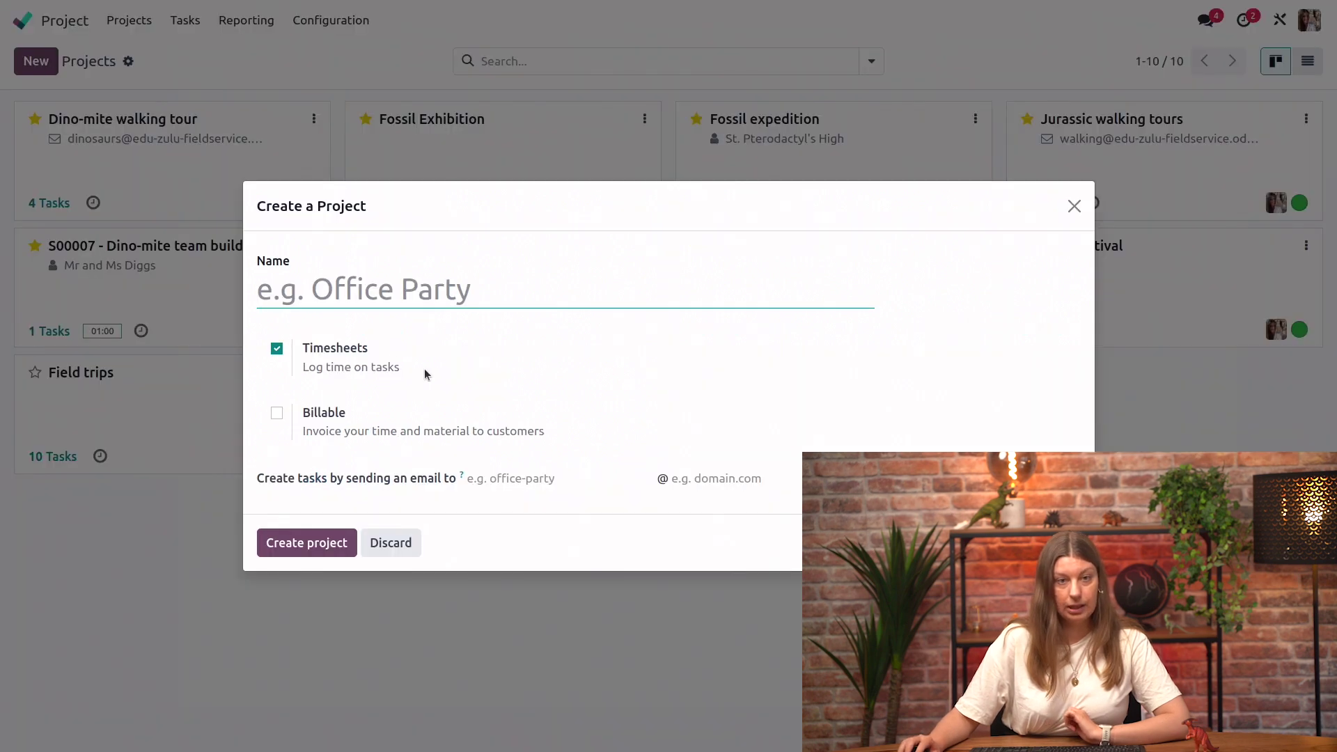
# Create the project 'Dino-mite team building' with Billable enabled
pyautogui.write('Dinop')
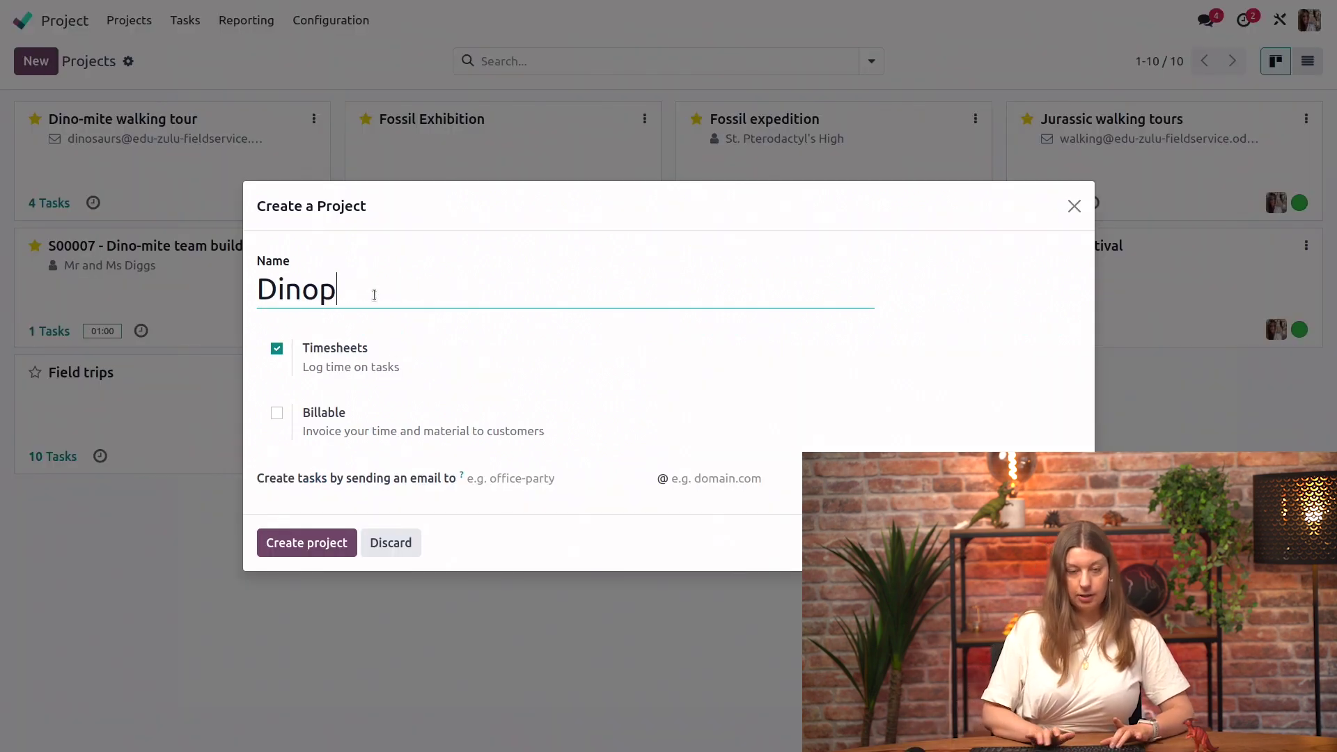
pyautogui.press('BackSpace')
pyautogui.write('-mite ')
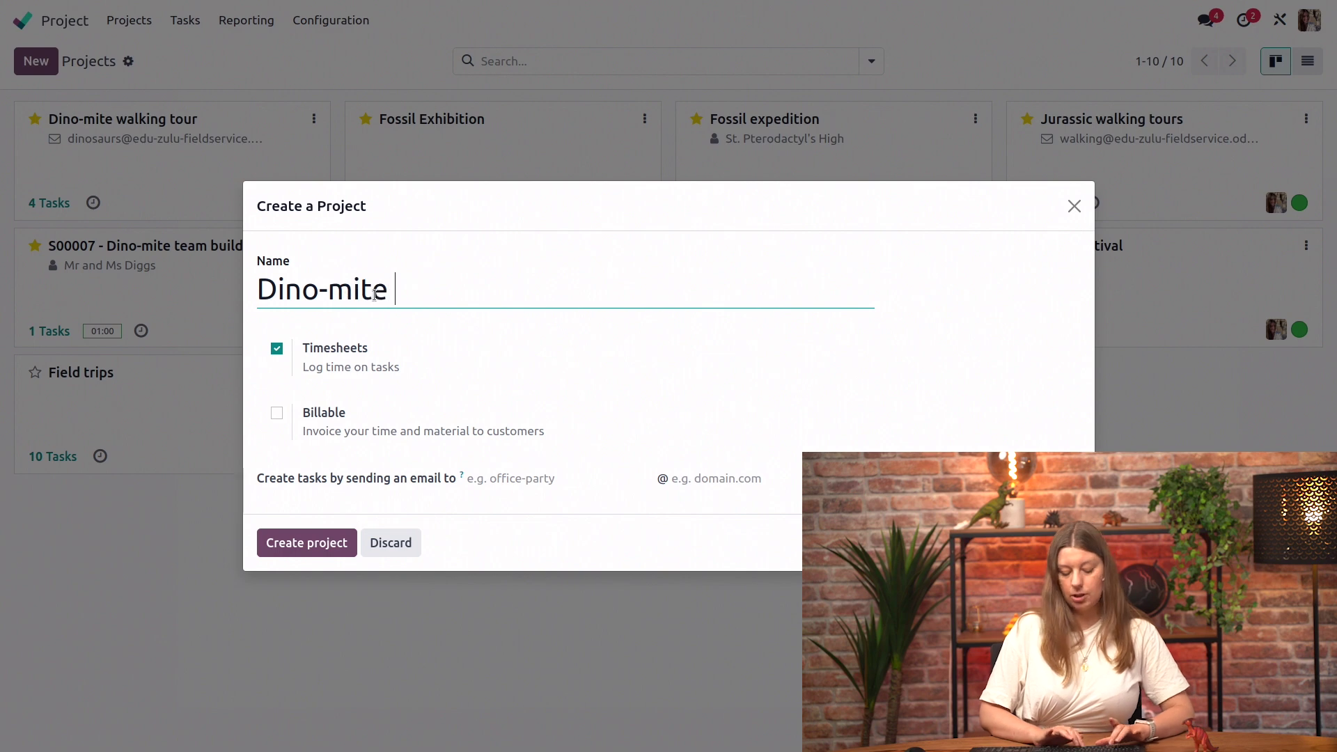
pyautogui.write('team buildinh')
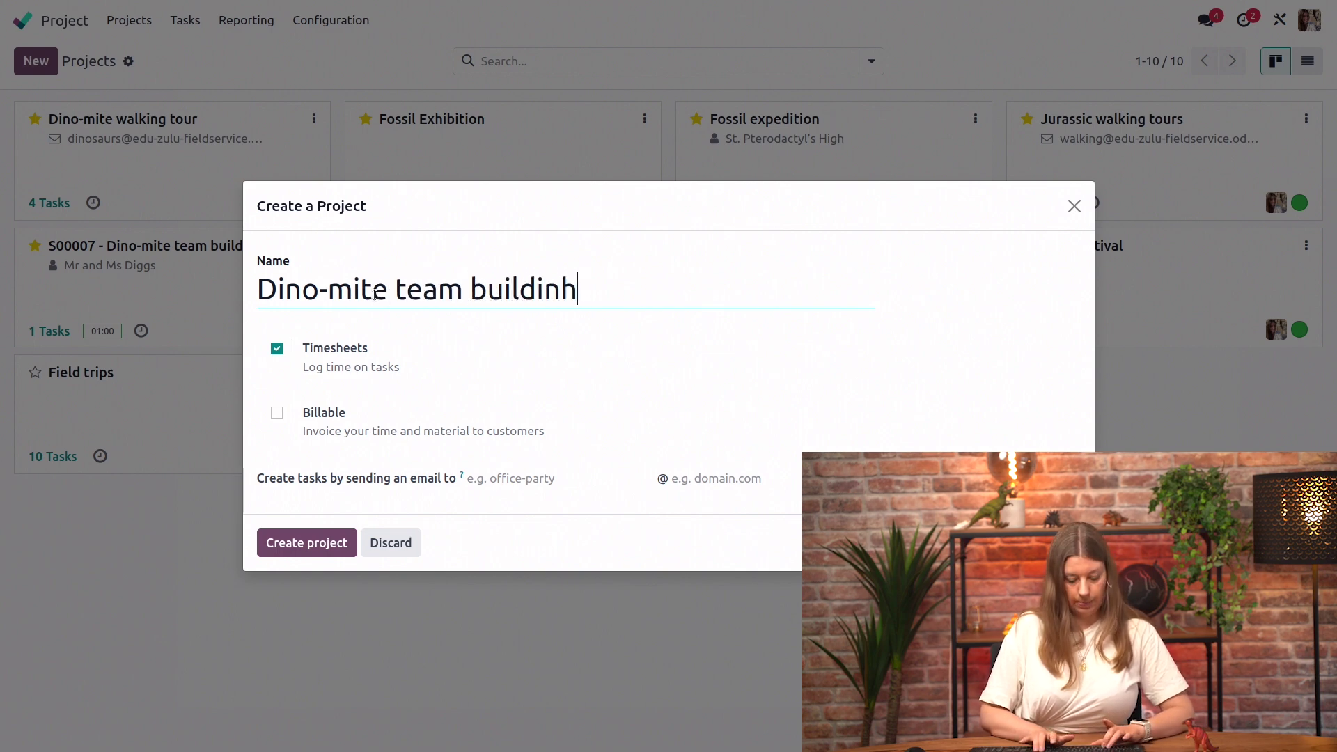
pyautogui.press('BackSpace')
pyautogui.write('g')
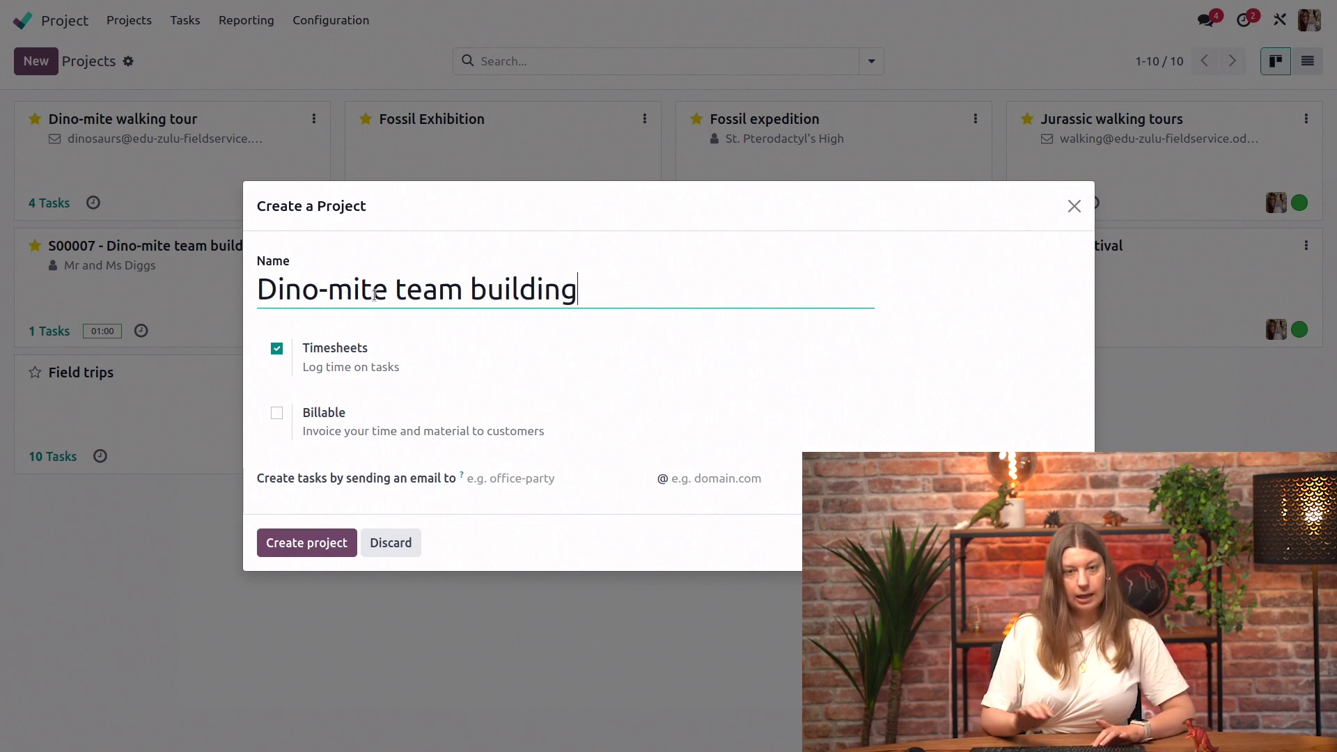
pyautogui.click(277, 414)
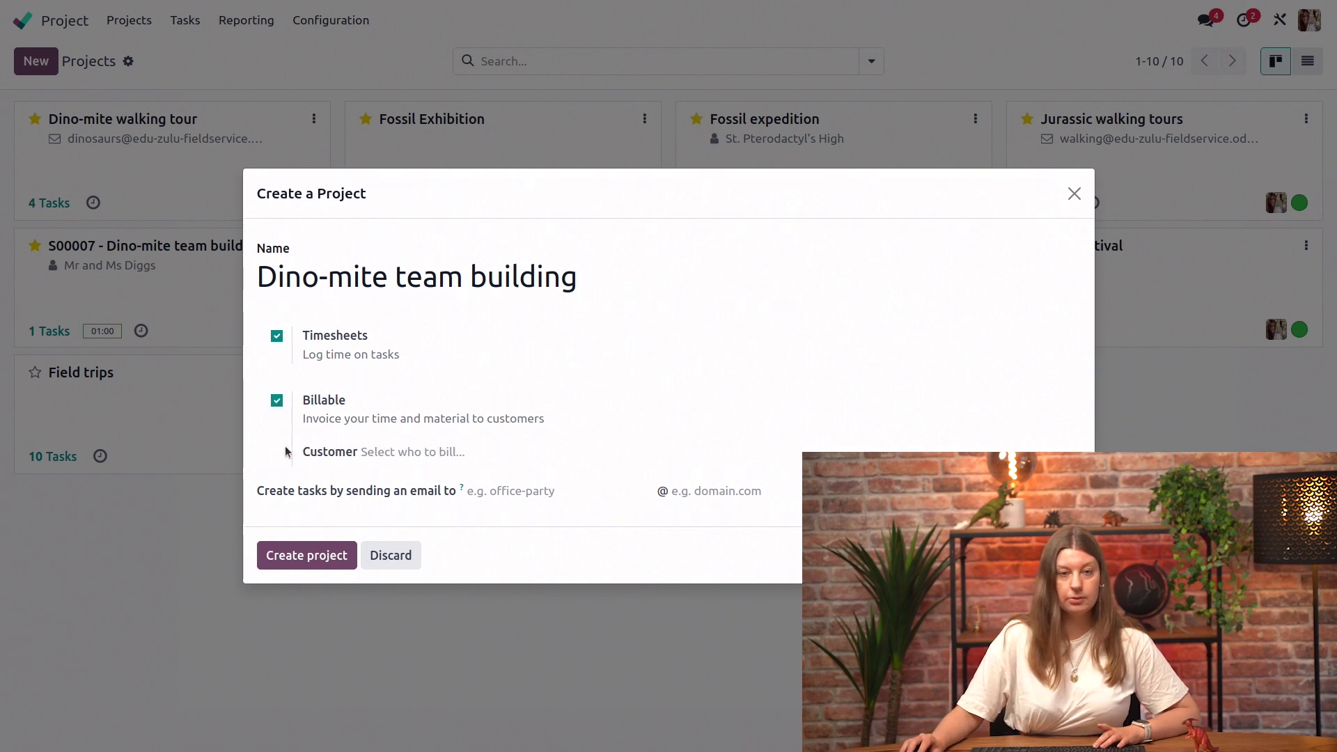
pyautogui.click(299, 562)
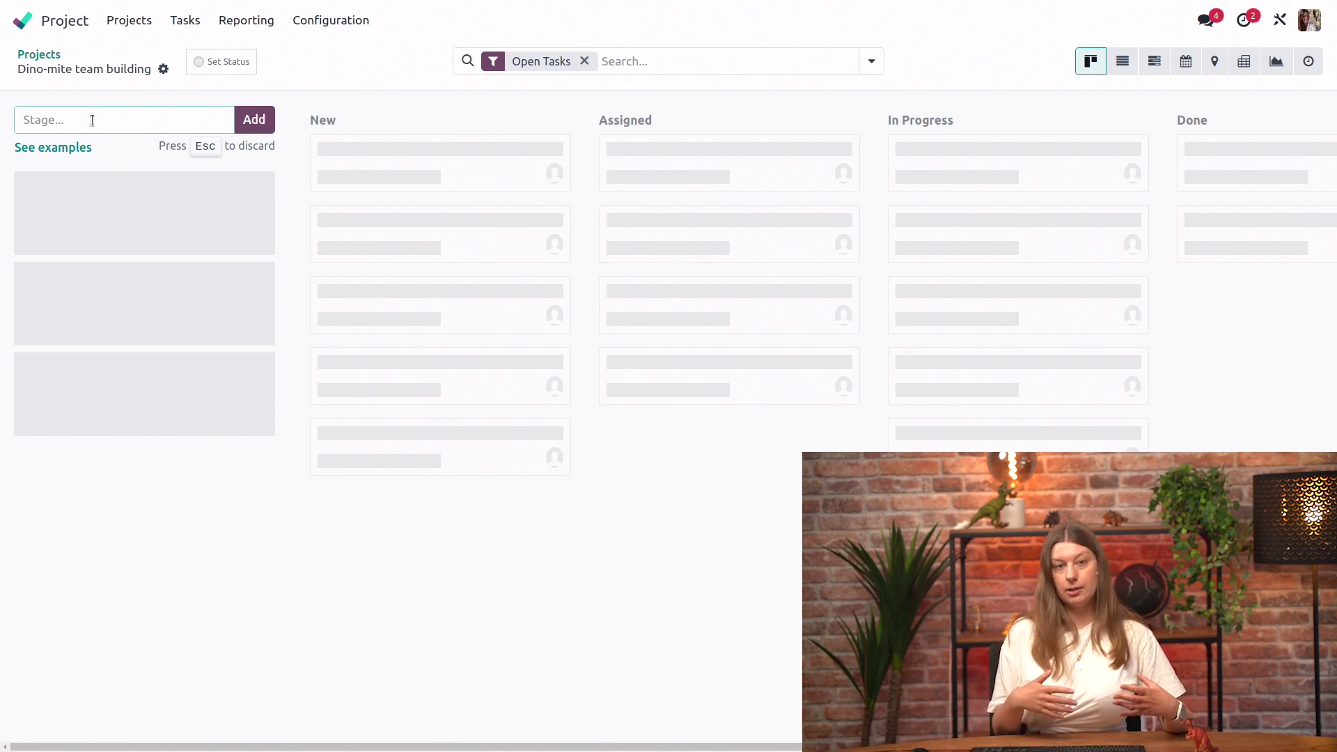
# Add the stages New, Ongoing and Customer feedback to the project board
pyautogui.write('New')
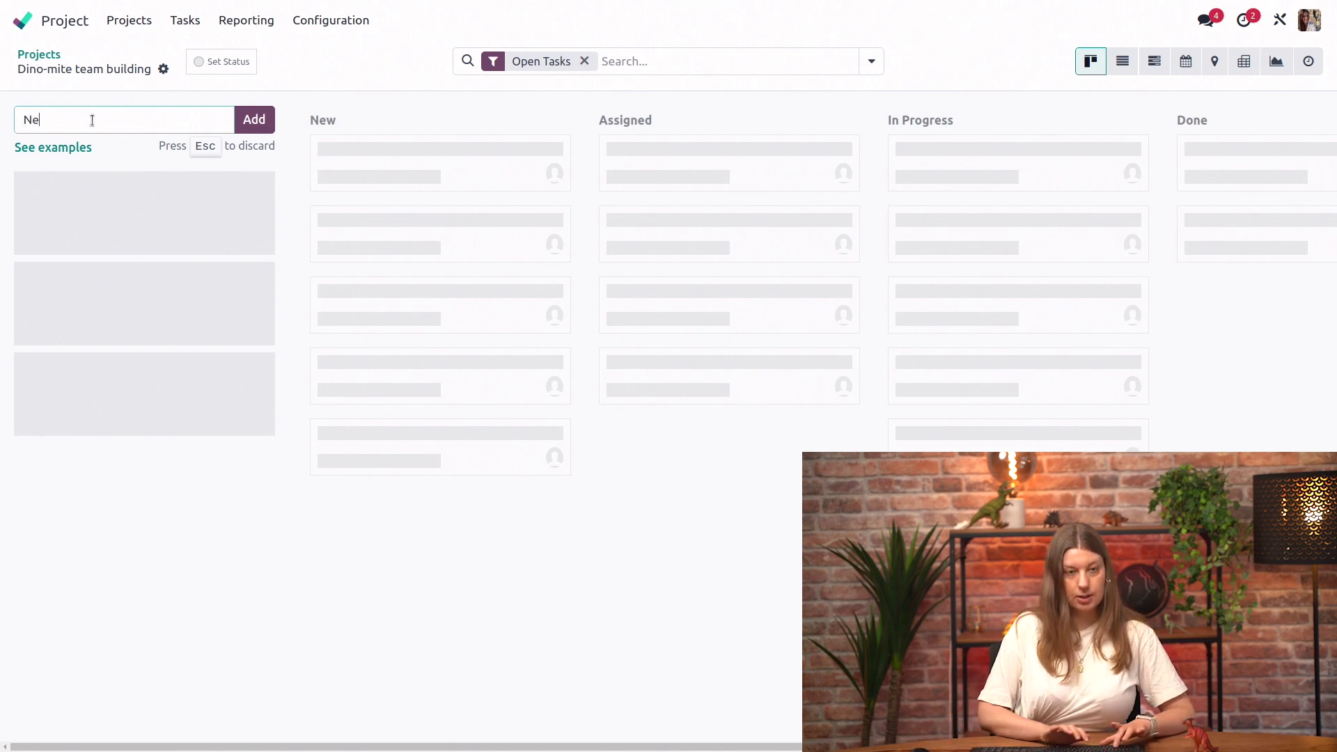
pyautogui.click(261, 121)
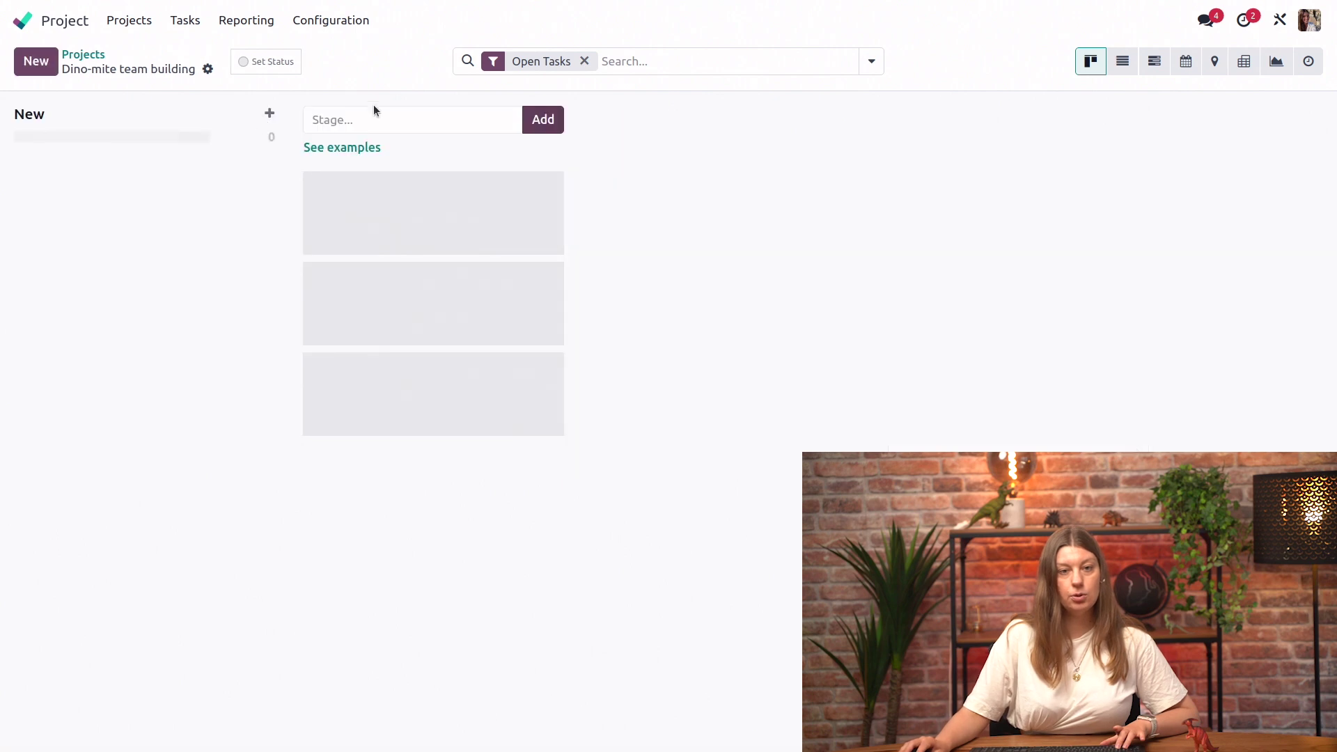
pyautogui.write('Ongoing')
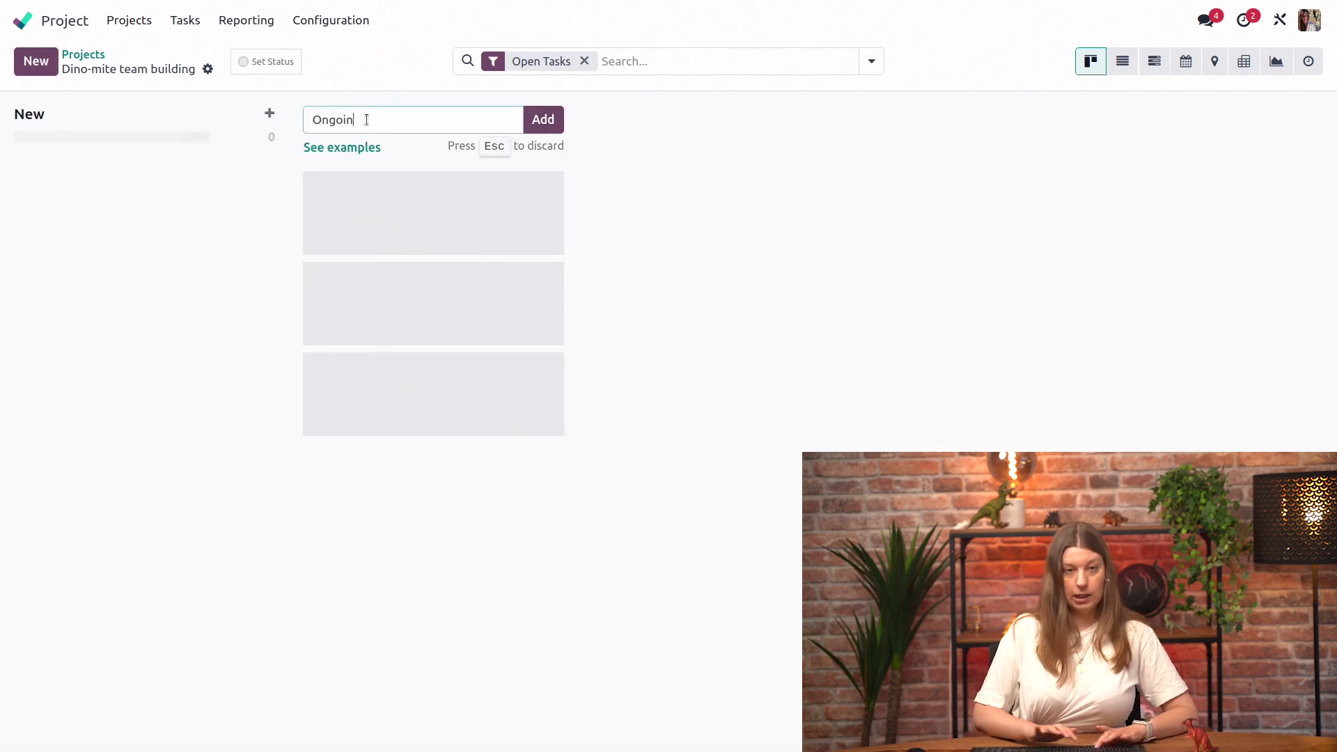
pyautogui.click(539, 117)
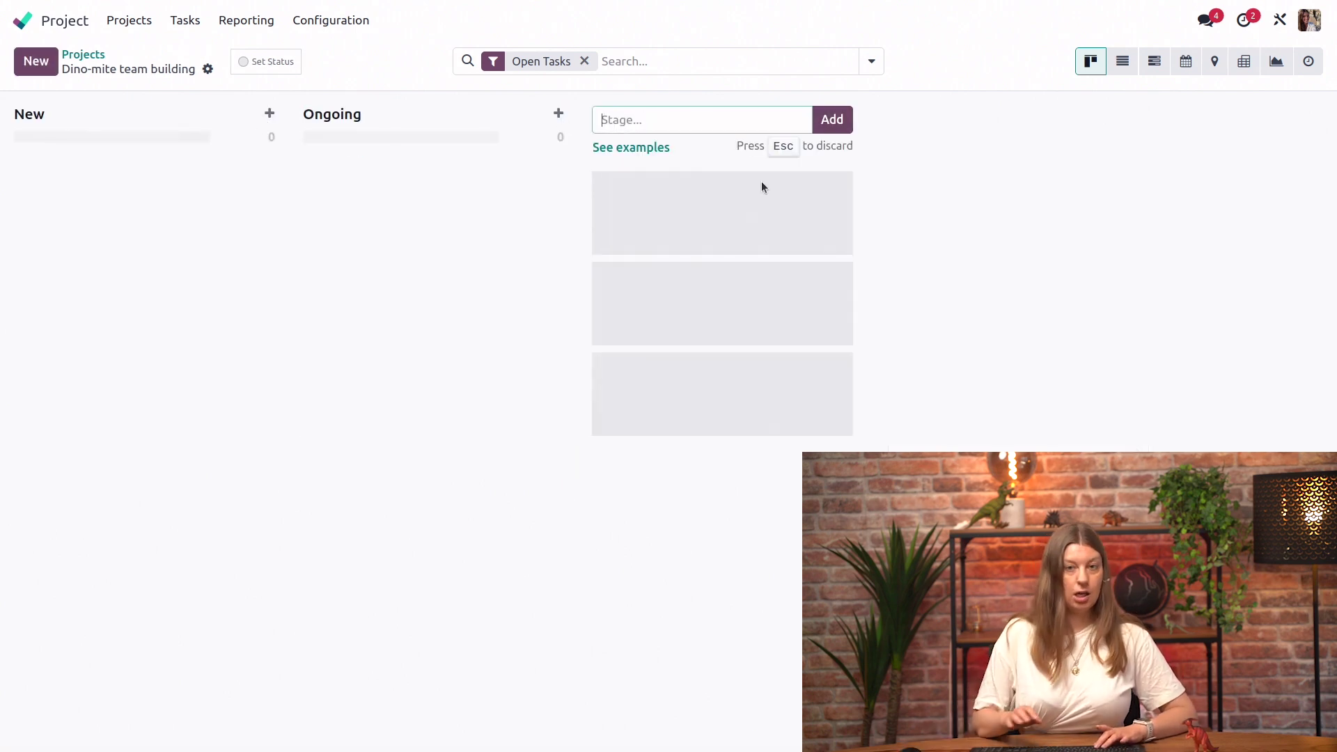
pyautogui.write('Cu')
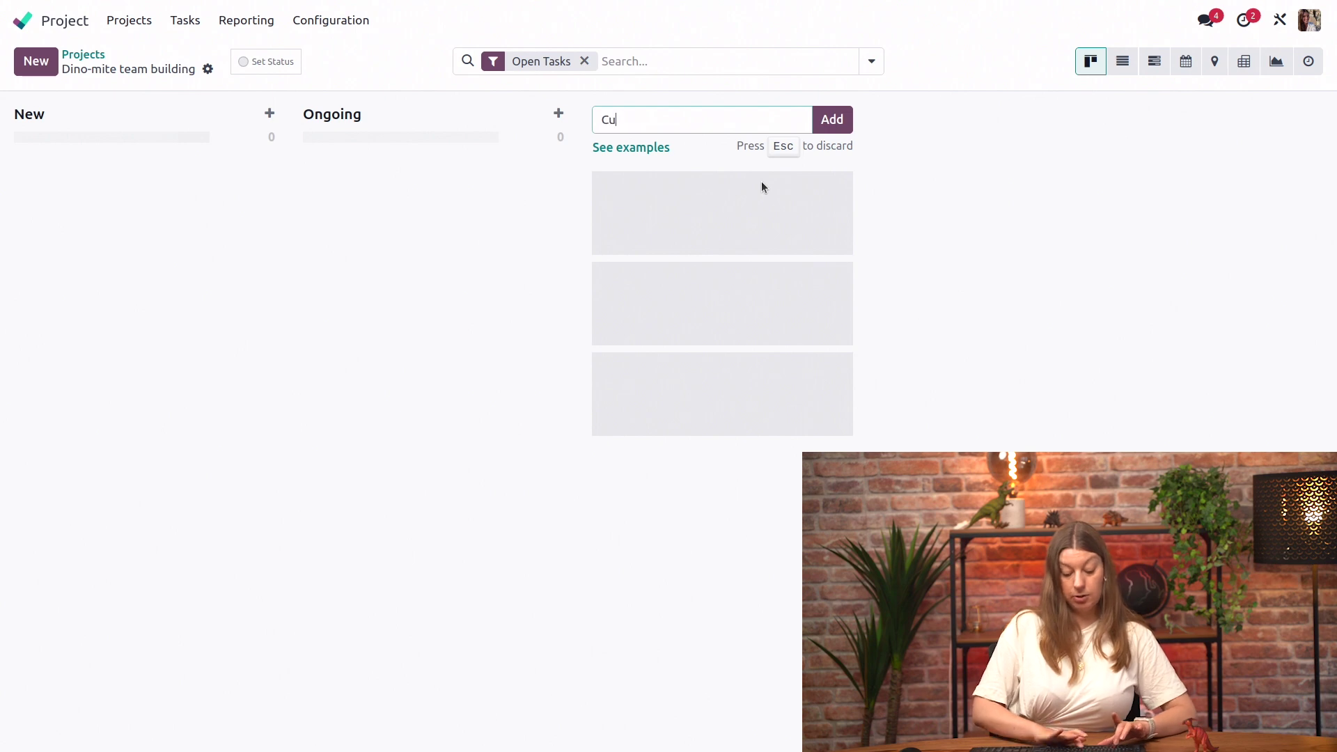
pyautogui.write('stomer fe')
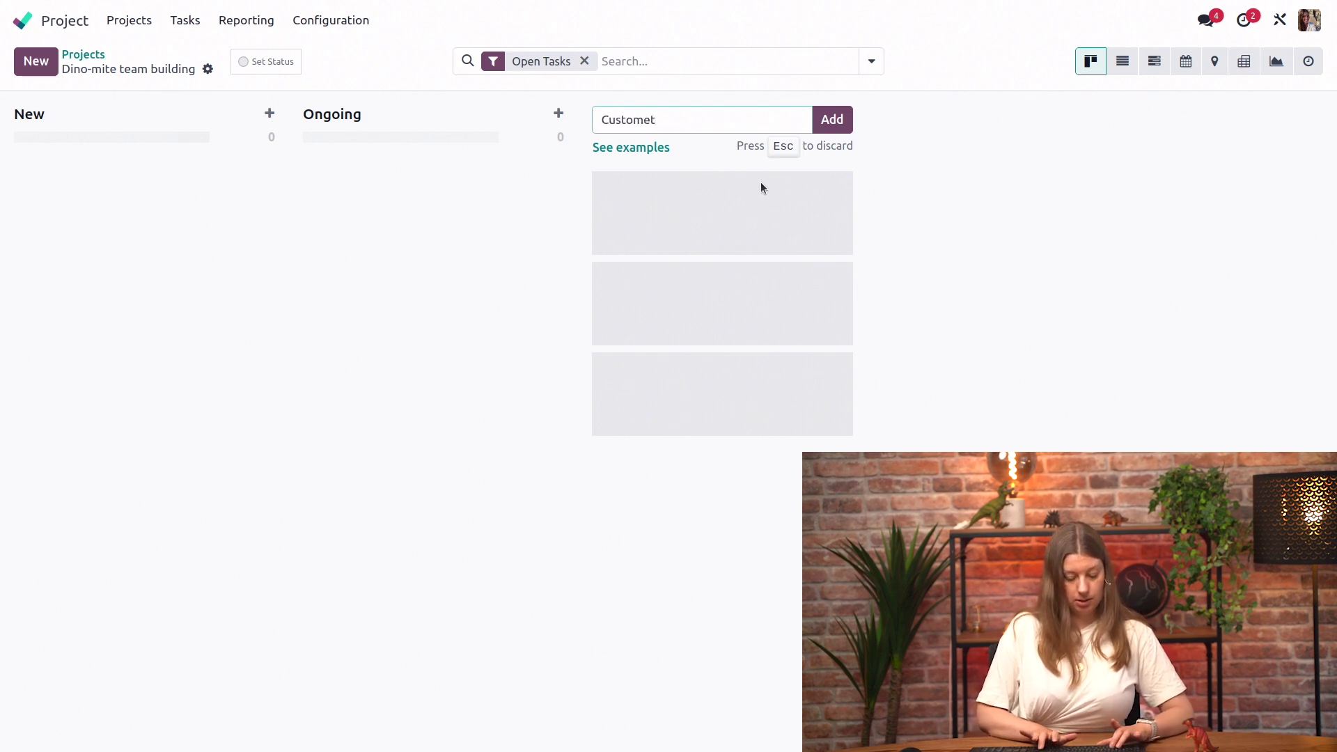
pyautogui.write('edback')
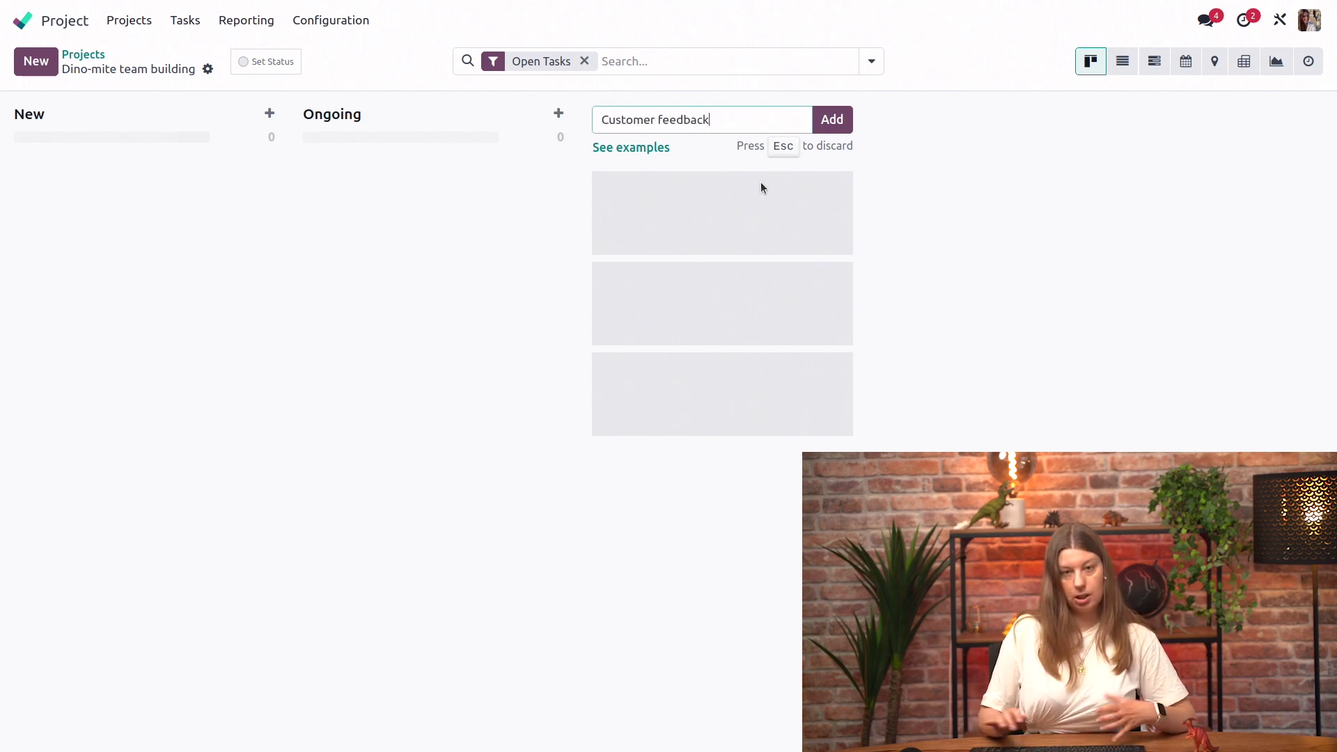
pyautogui.click(829, 122)
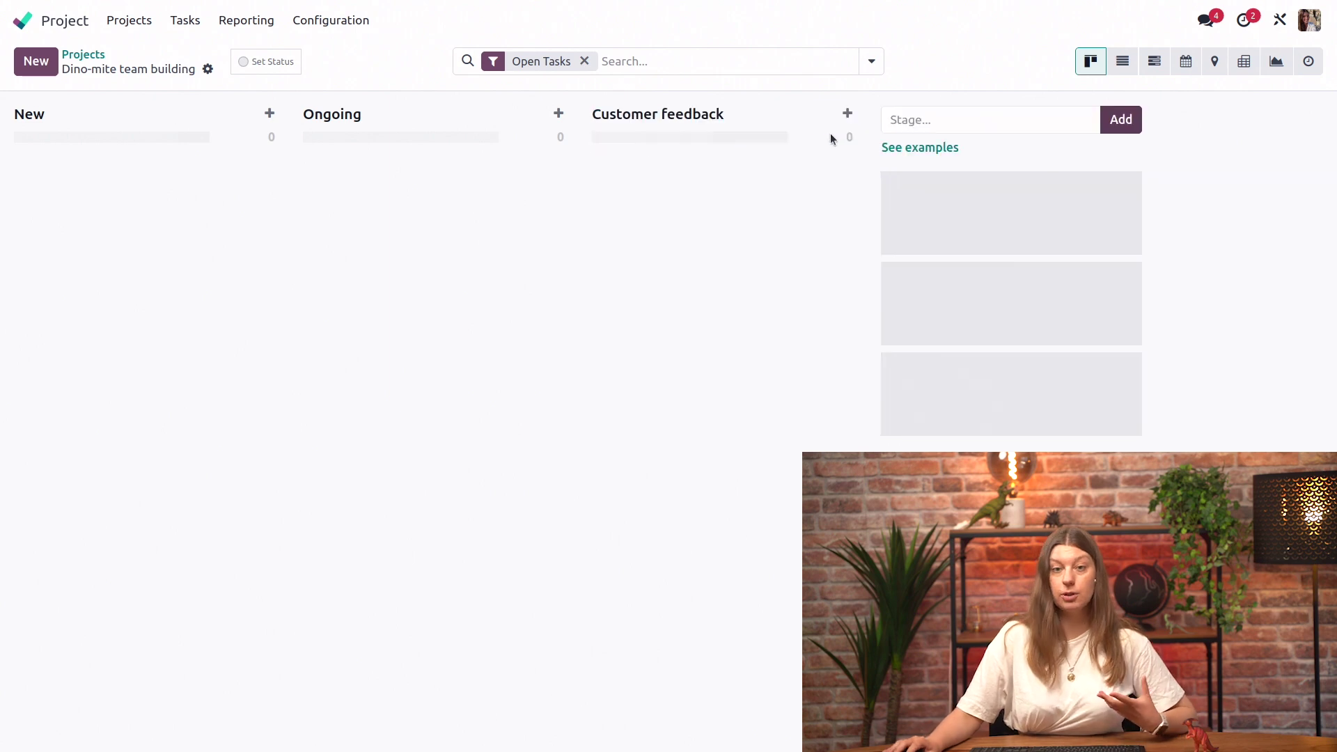
pyautogui.click(612, 282)
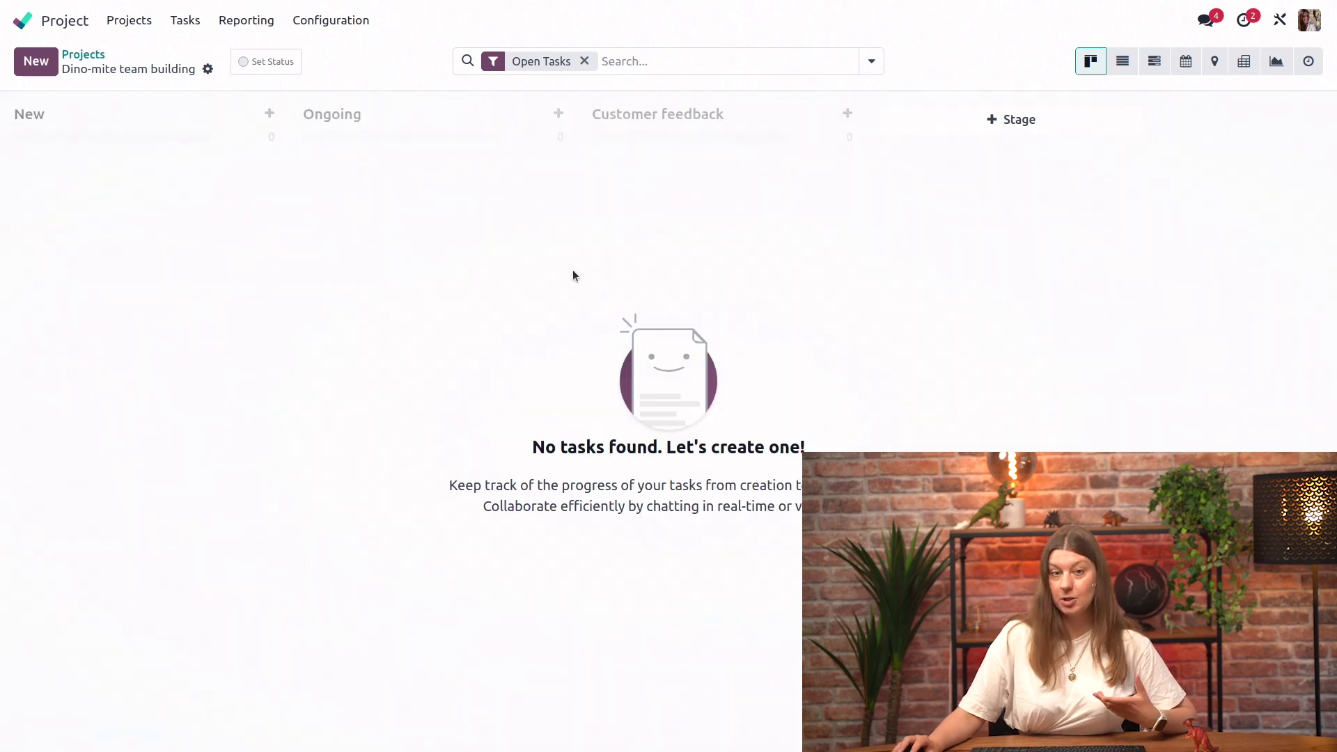
# Add the tasks Confirm participants, Find venue and Print t-shirts to the New stage
pyautogui.click(28, 67)
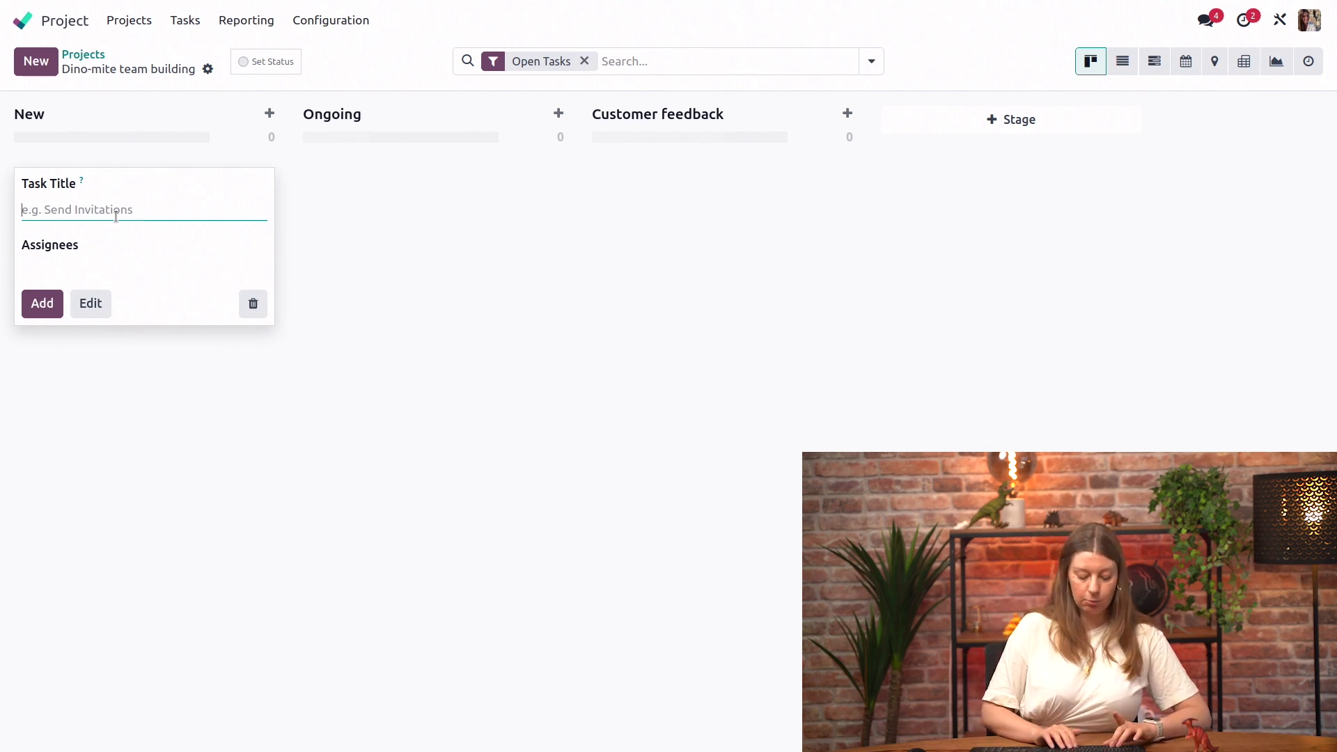
pyautogui.write('Confir')
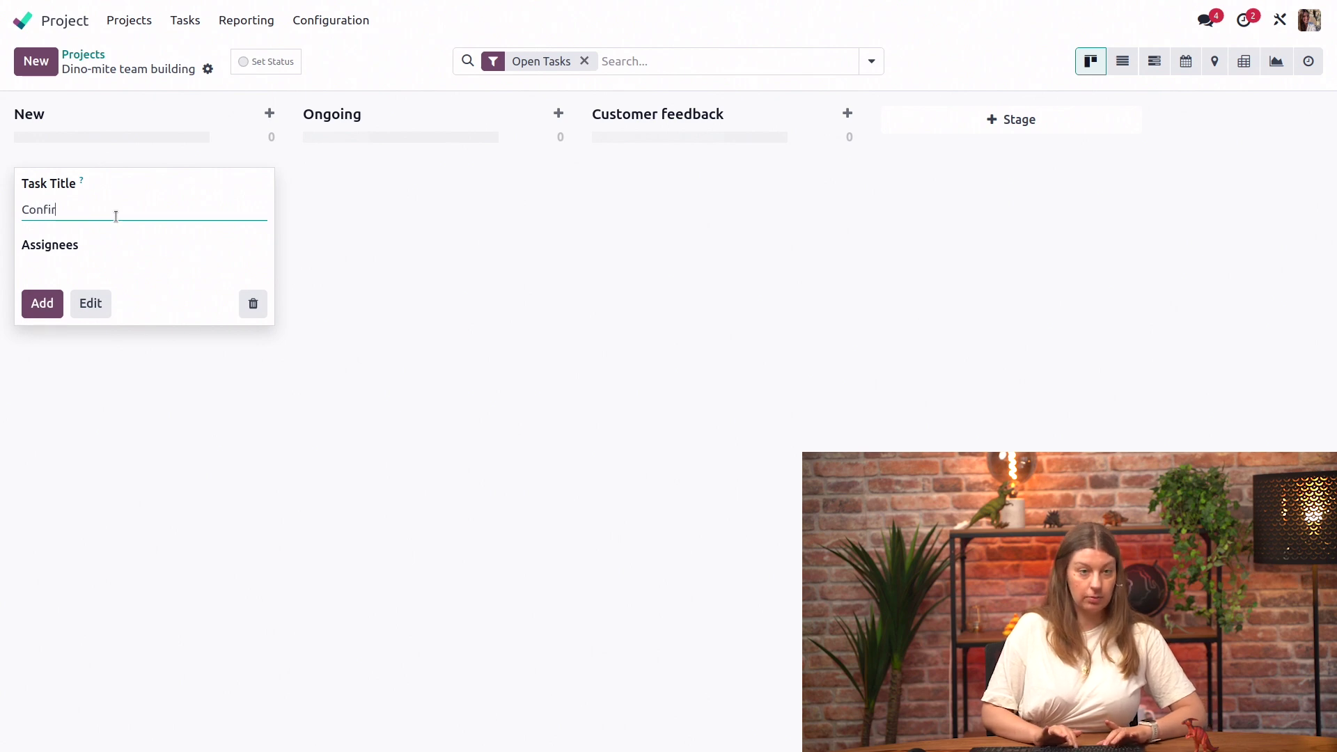
pyautogui.write('m parti')
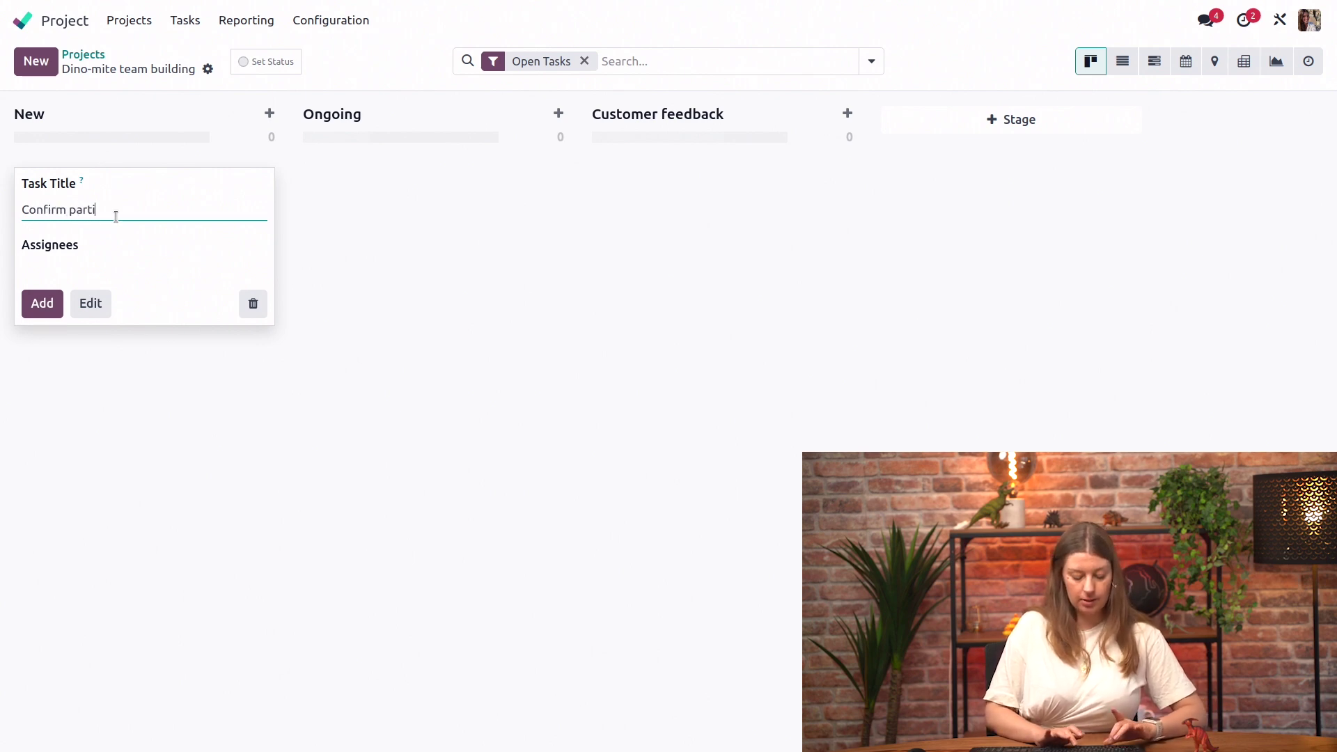
pyautogui.write('cipants')
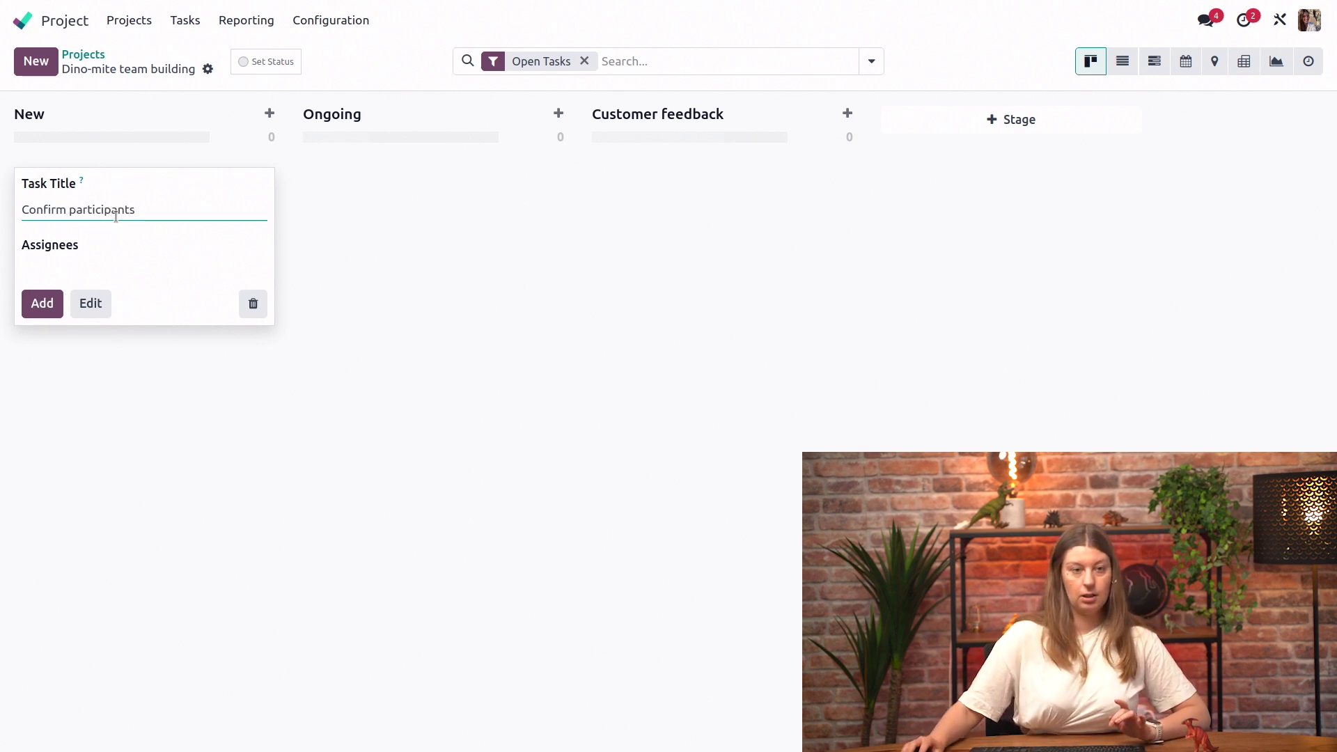
pyautogui.click(40, 304)
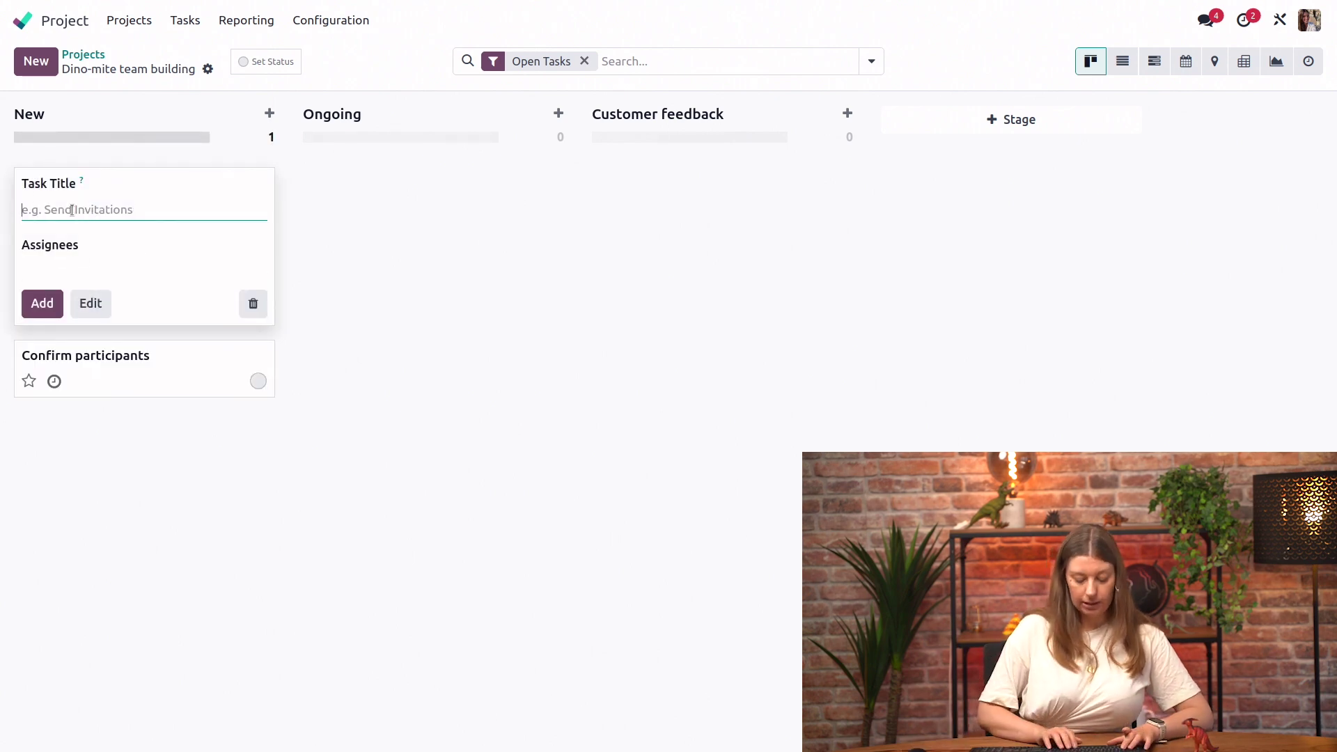
pyautogui.press('Return')
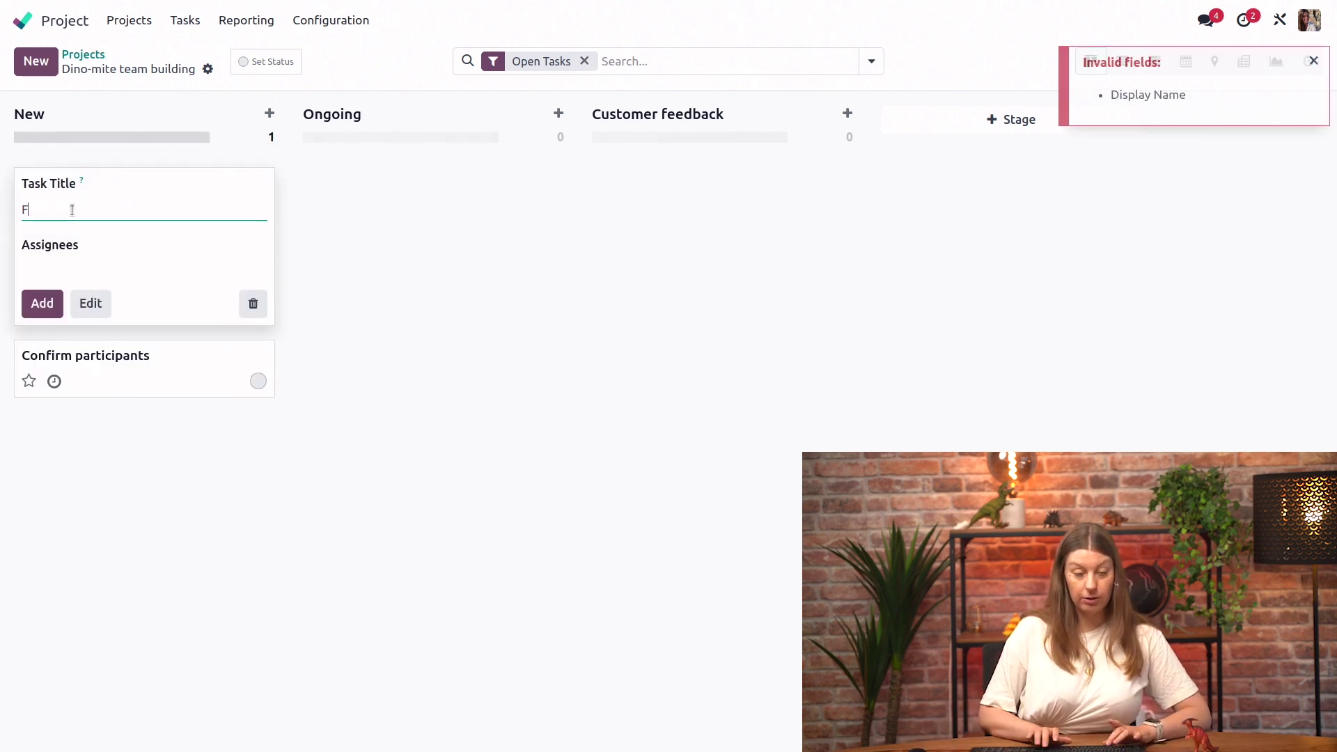
pyautogui.write('Find ')
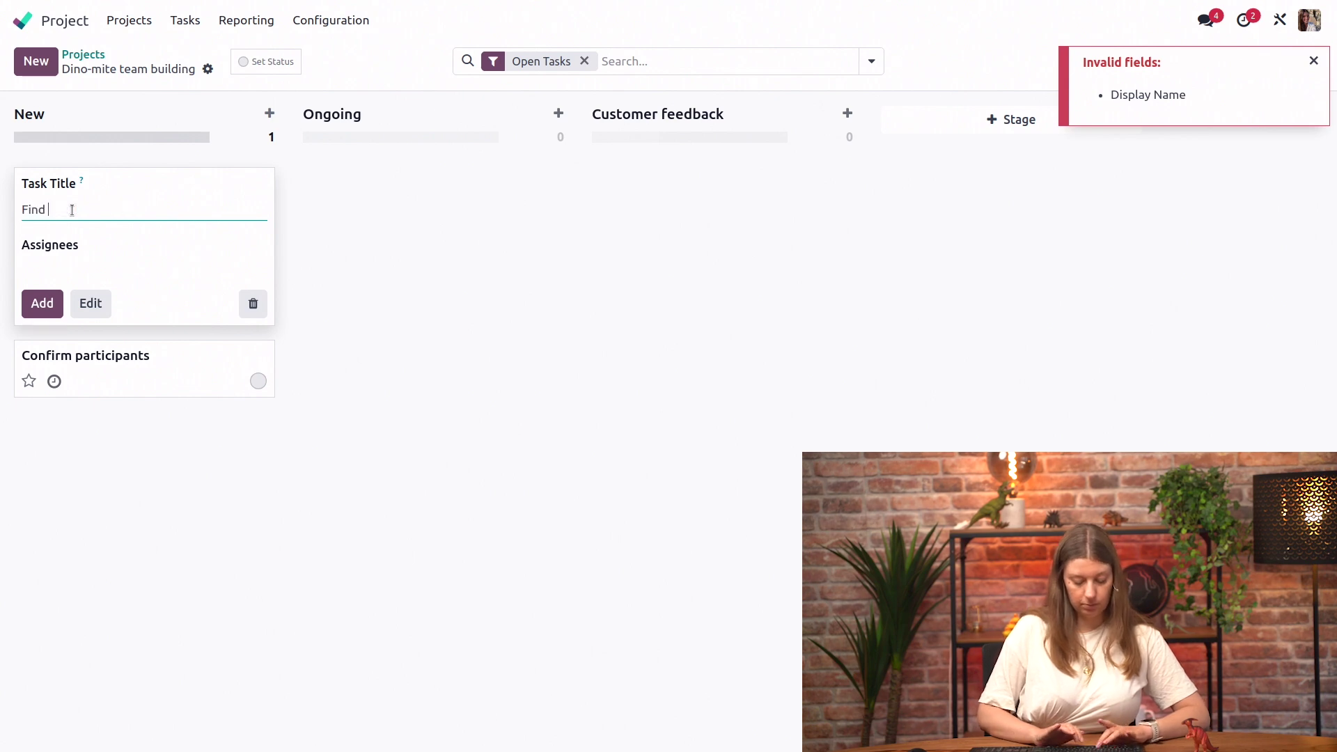
pyautogui.write('venue')
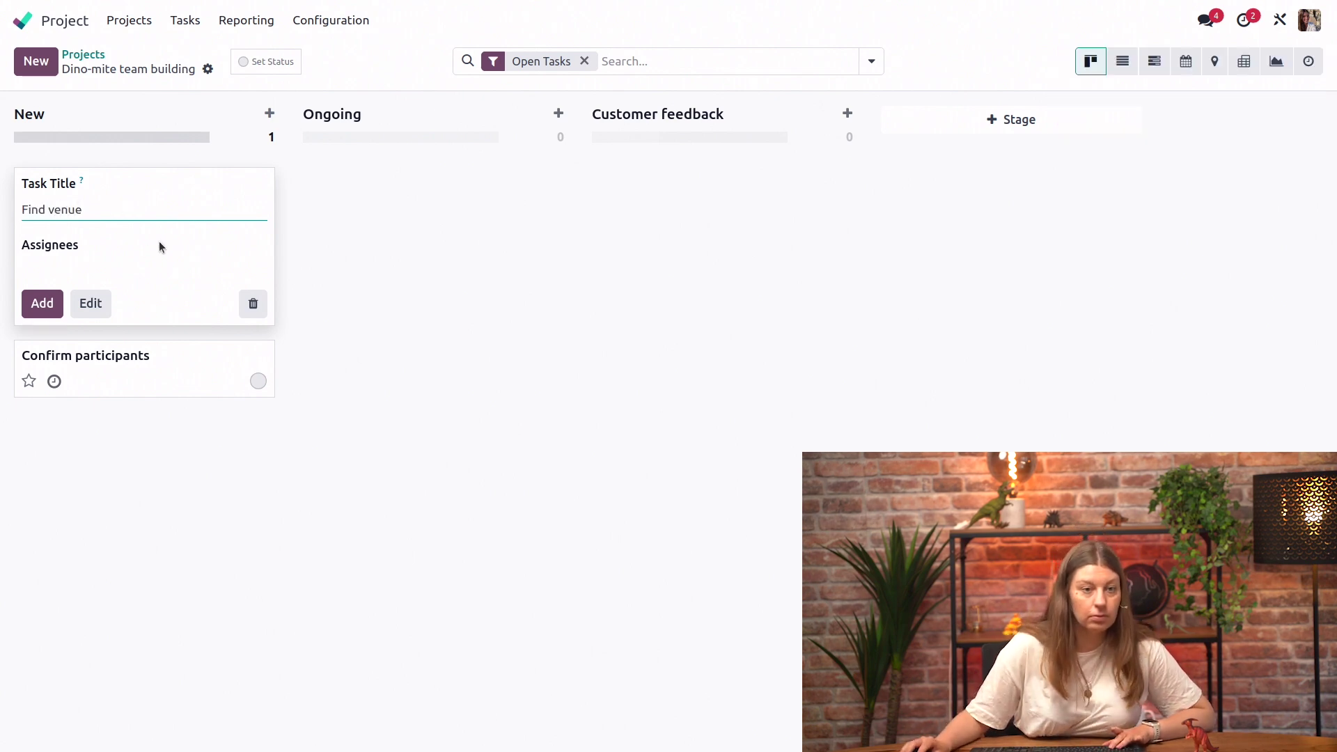
pyautogui.click(37, 313)
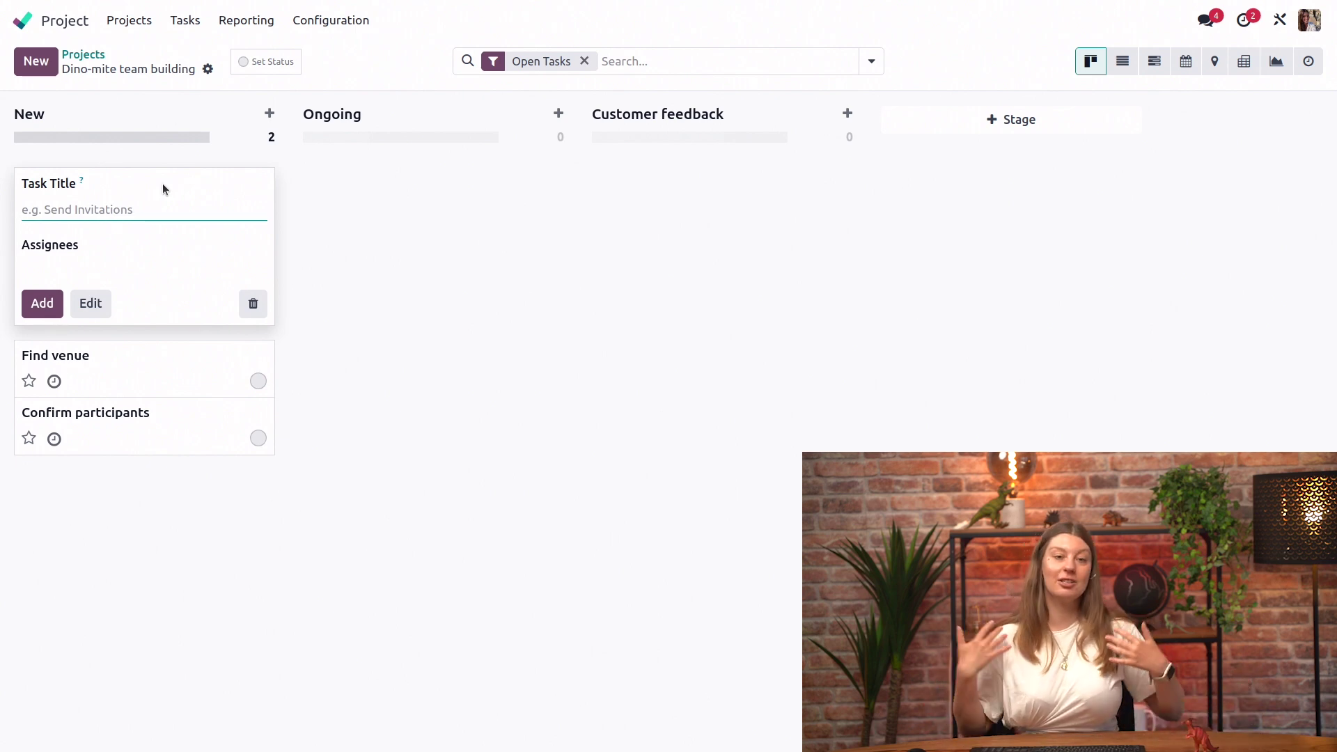
pyautogui.write('Print')
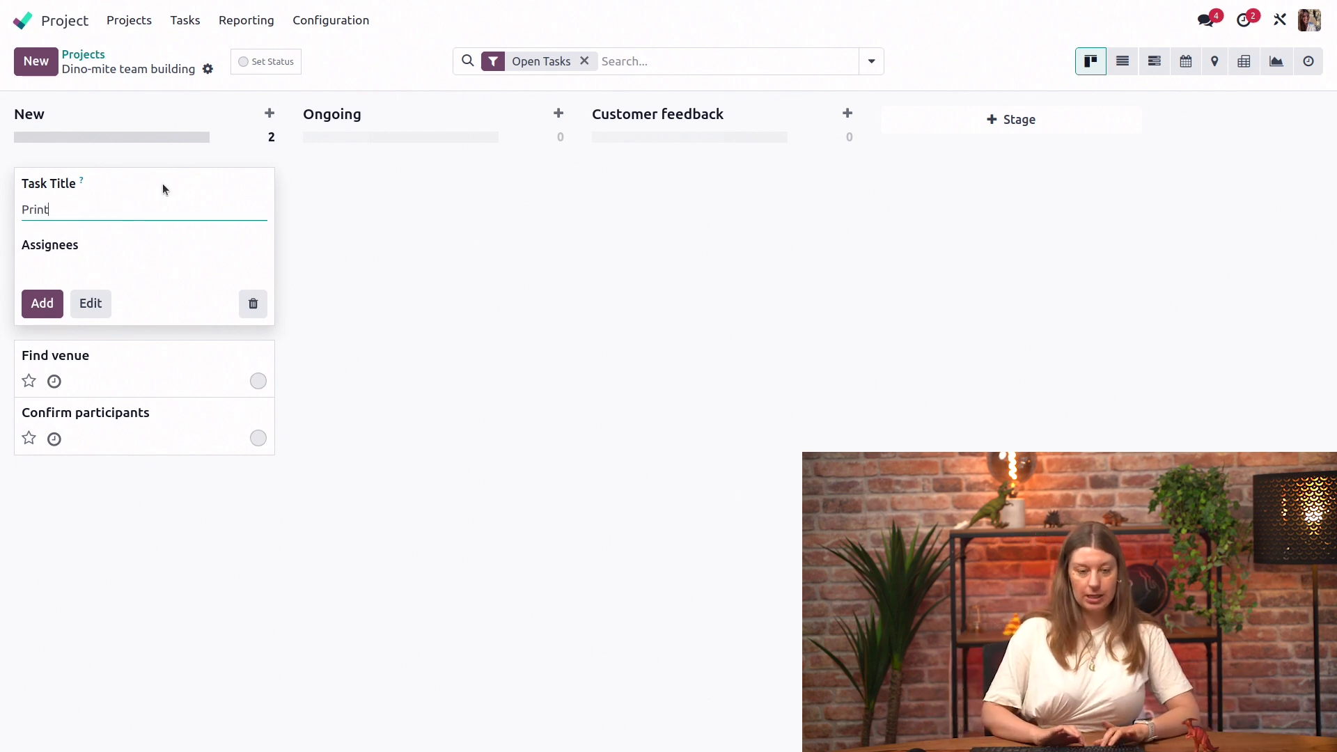
pyautogui.write(' t-shirts')
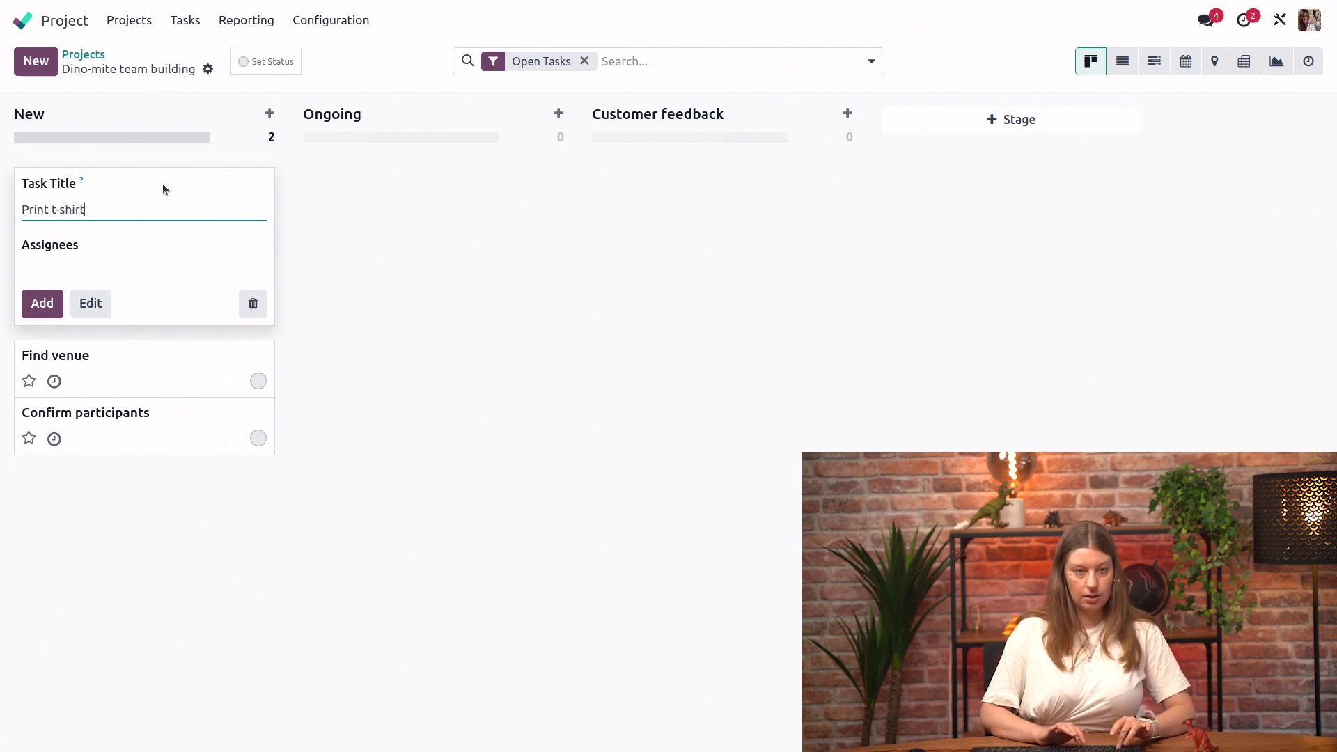
pyautogui.click(42, 303)
pyautogui.click(493, 395)
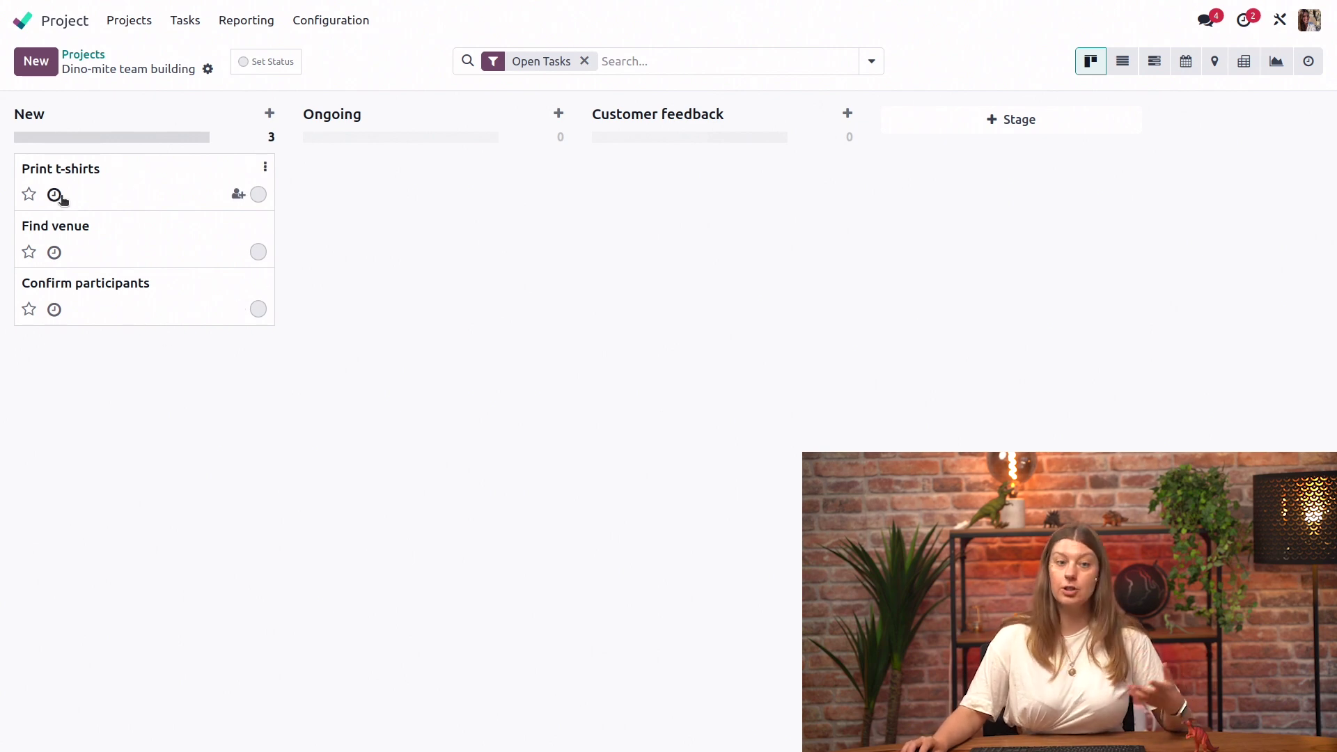
# Mark Confirm participants as high priority and assign a teammate to Find venue
pyautogui.click(29, 309)
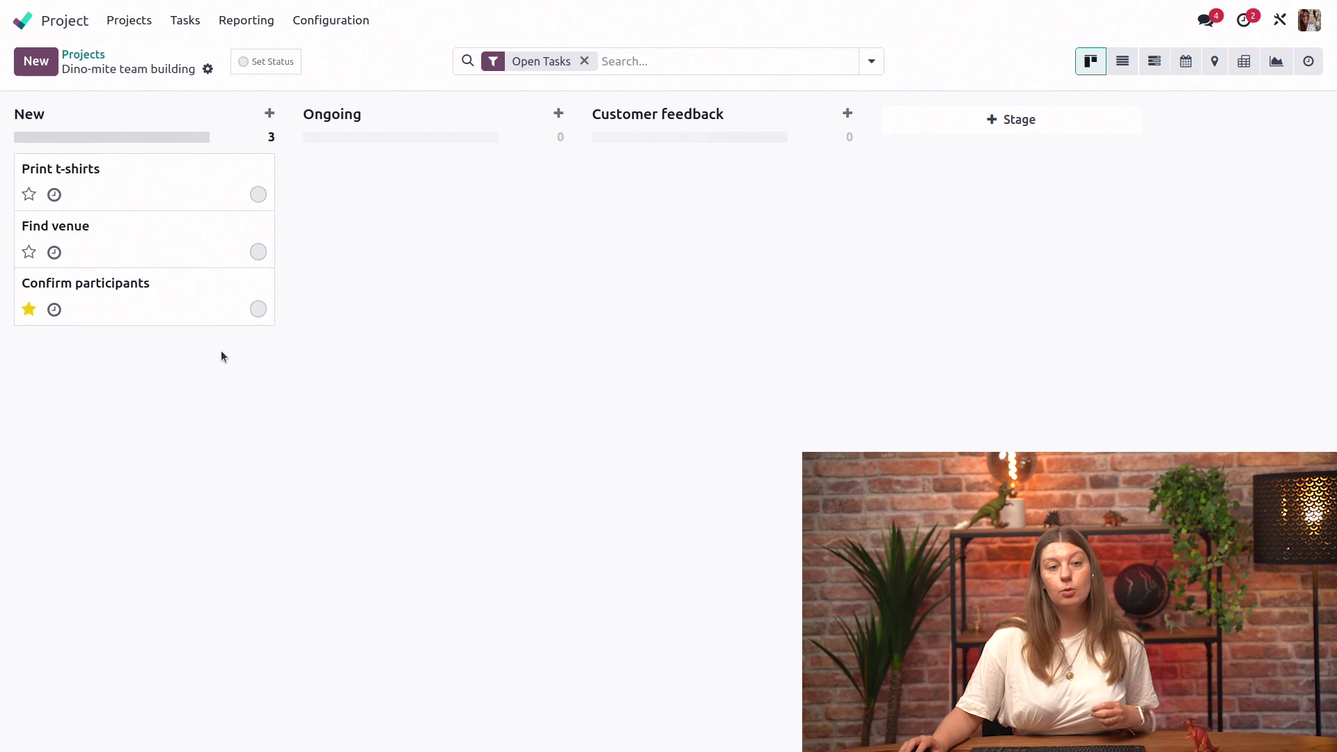
pyautogui.click(122, 244)
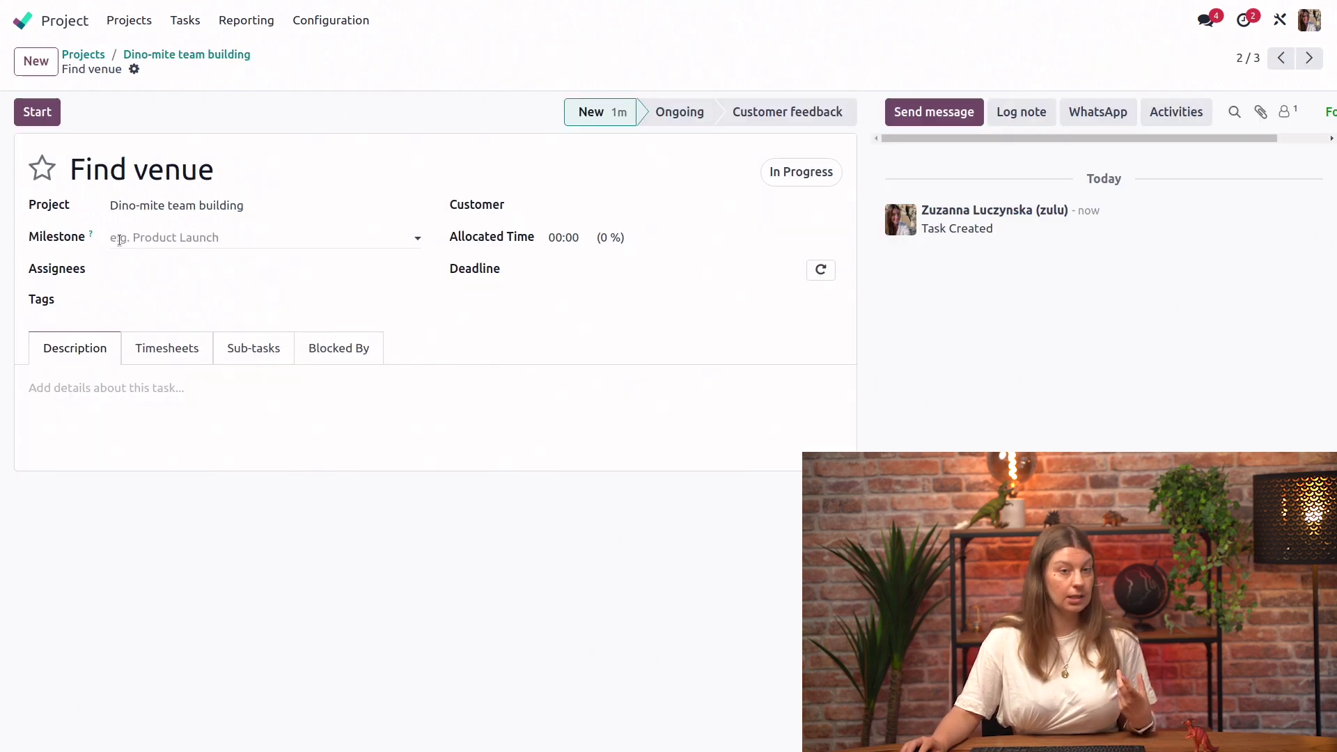
pyautogui.click(148, 270)
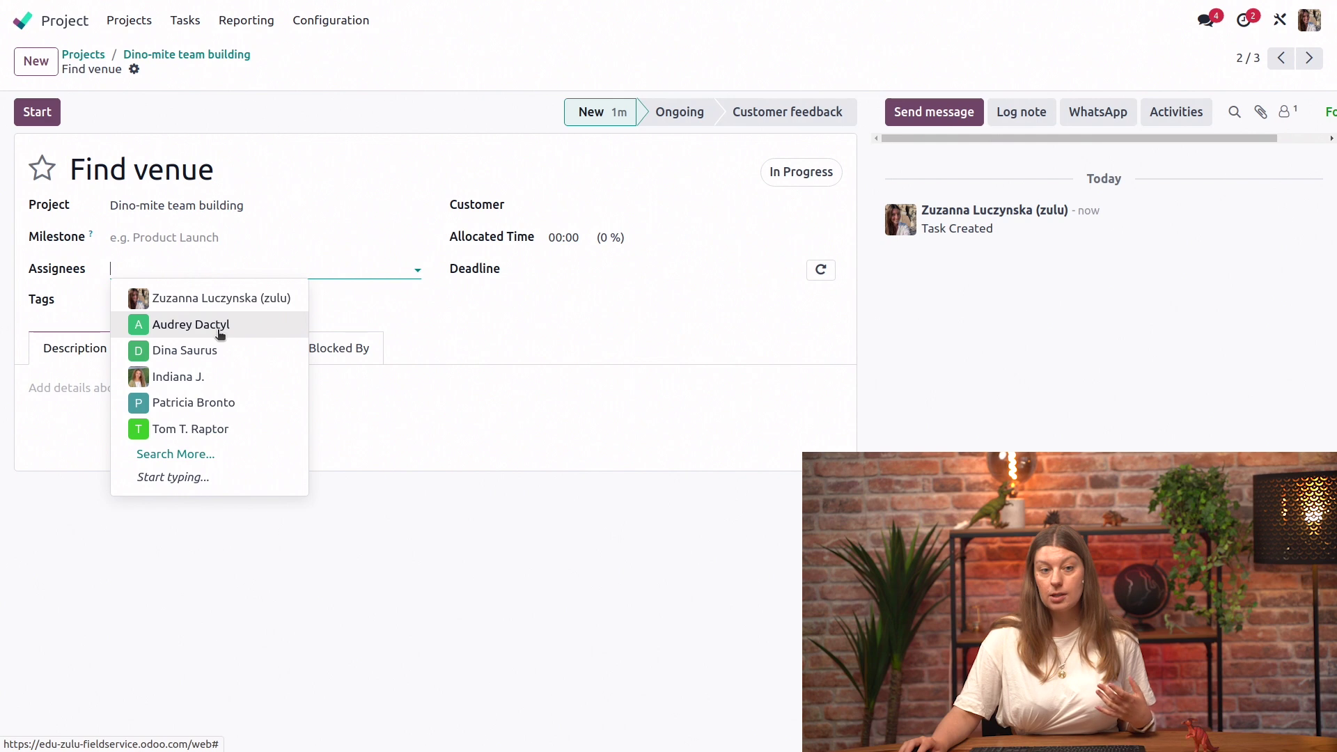
pyautogui.click(218, 351)
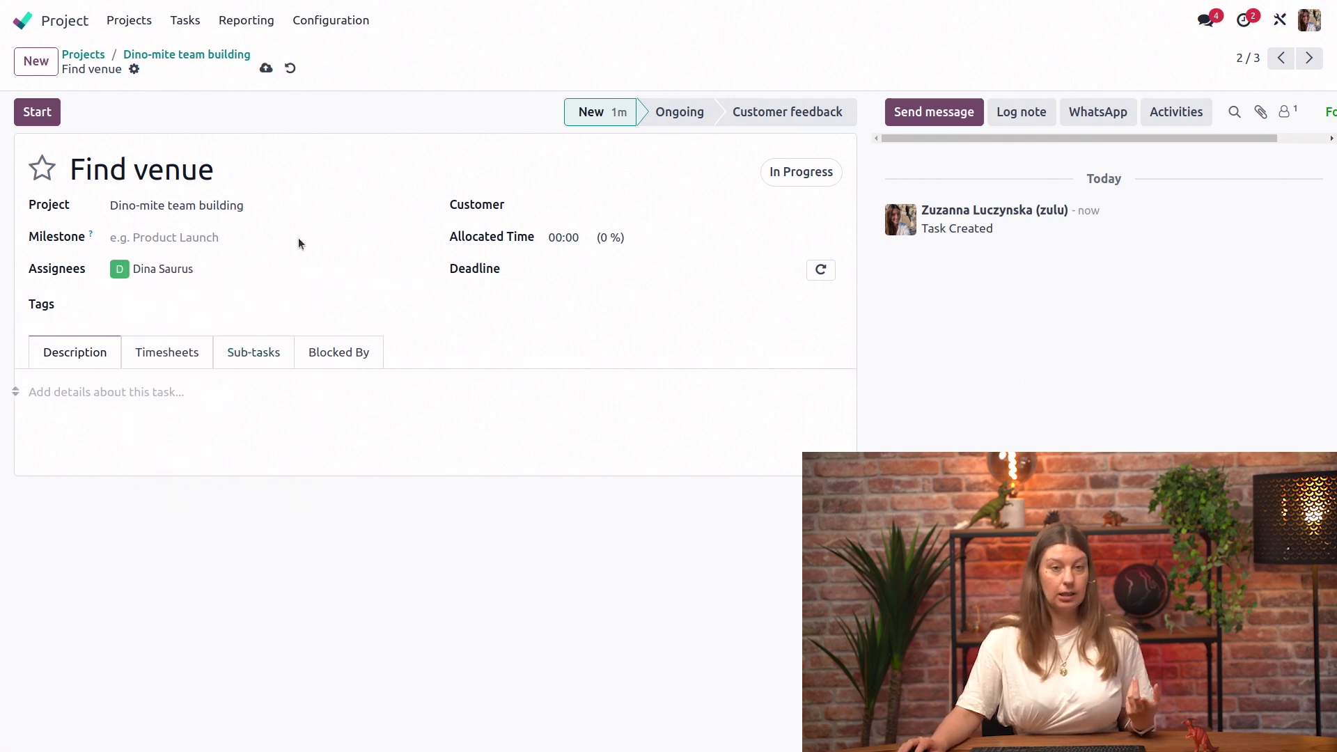
pyautogui.click(266, 68)
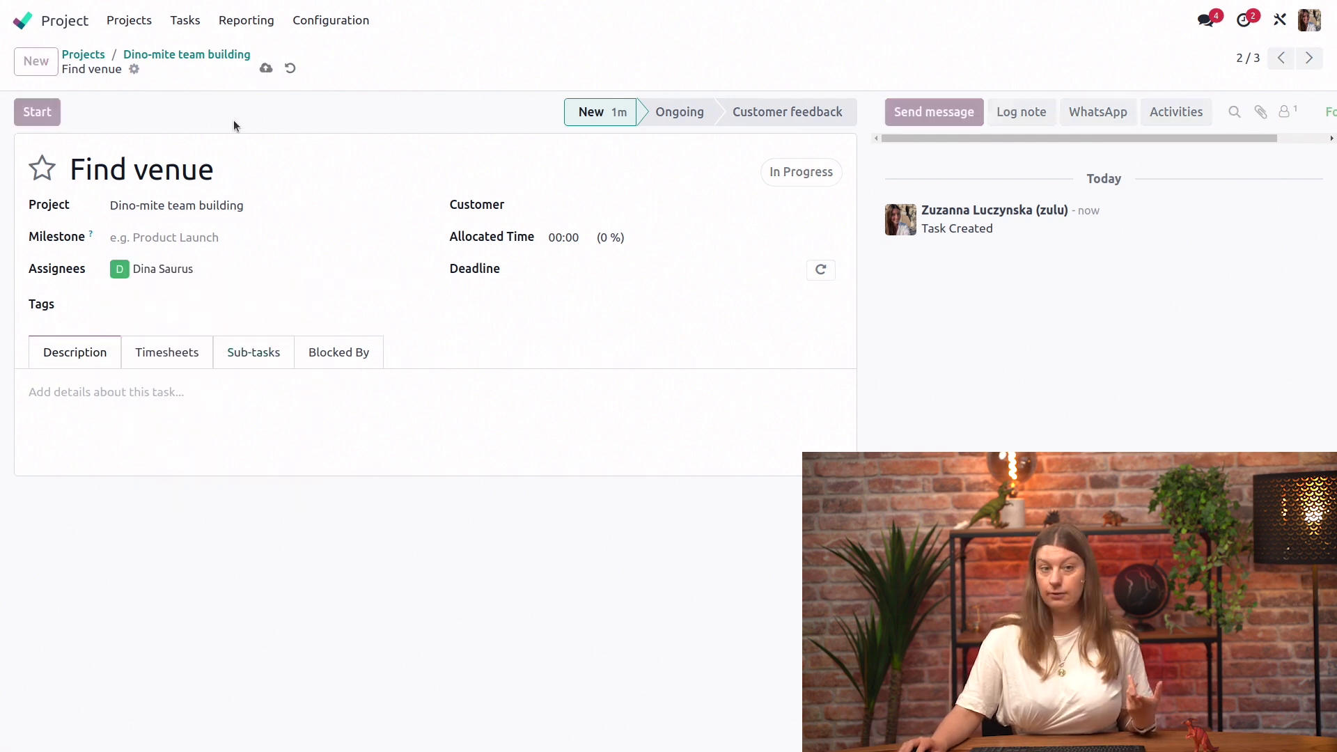
# Move Print t-shirts into the Ongoing stage, then return to the apps overview
pyautogui.click(184, 56)
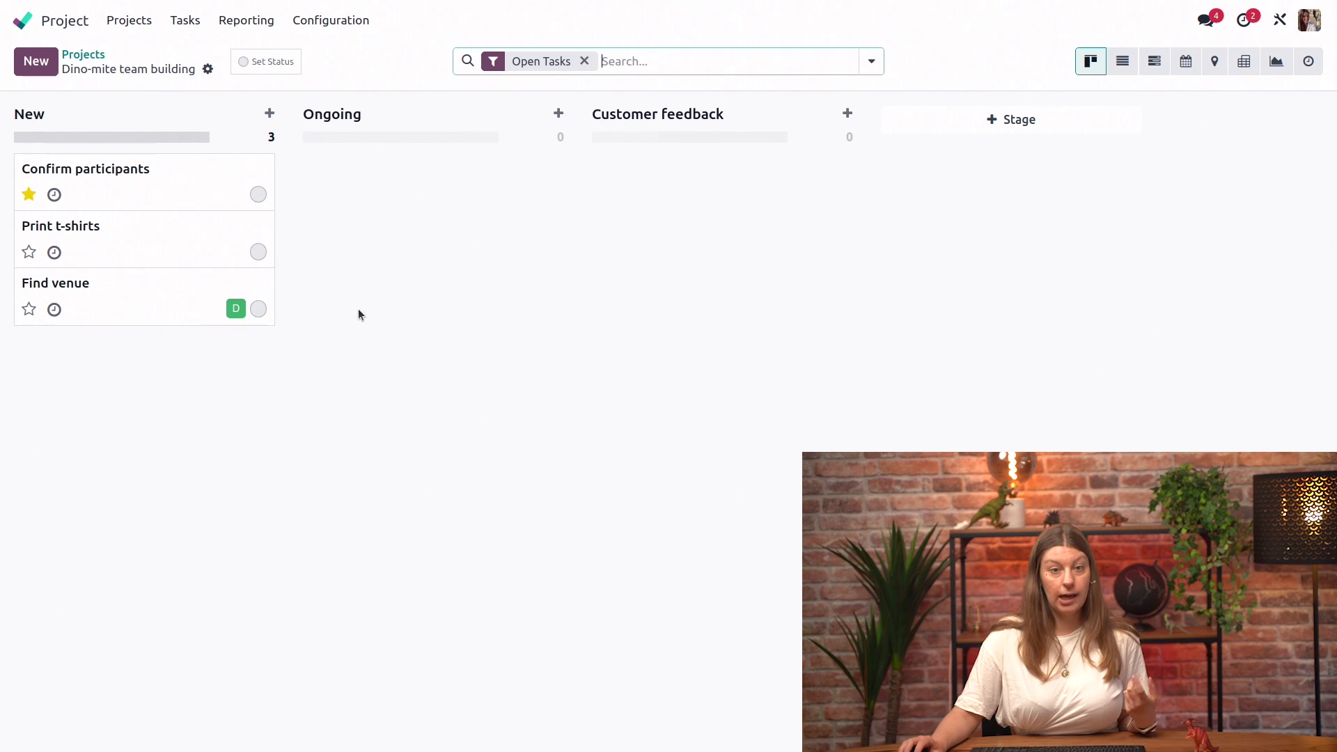
pyautogui.moveTo(134, 242); pyautogui.dragTo(436, 170)
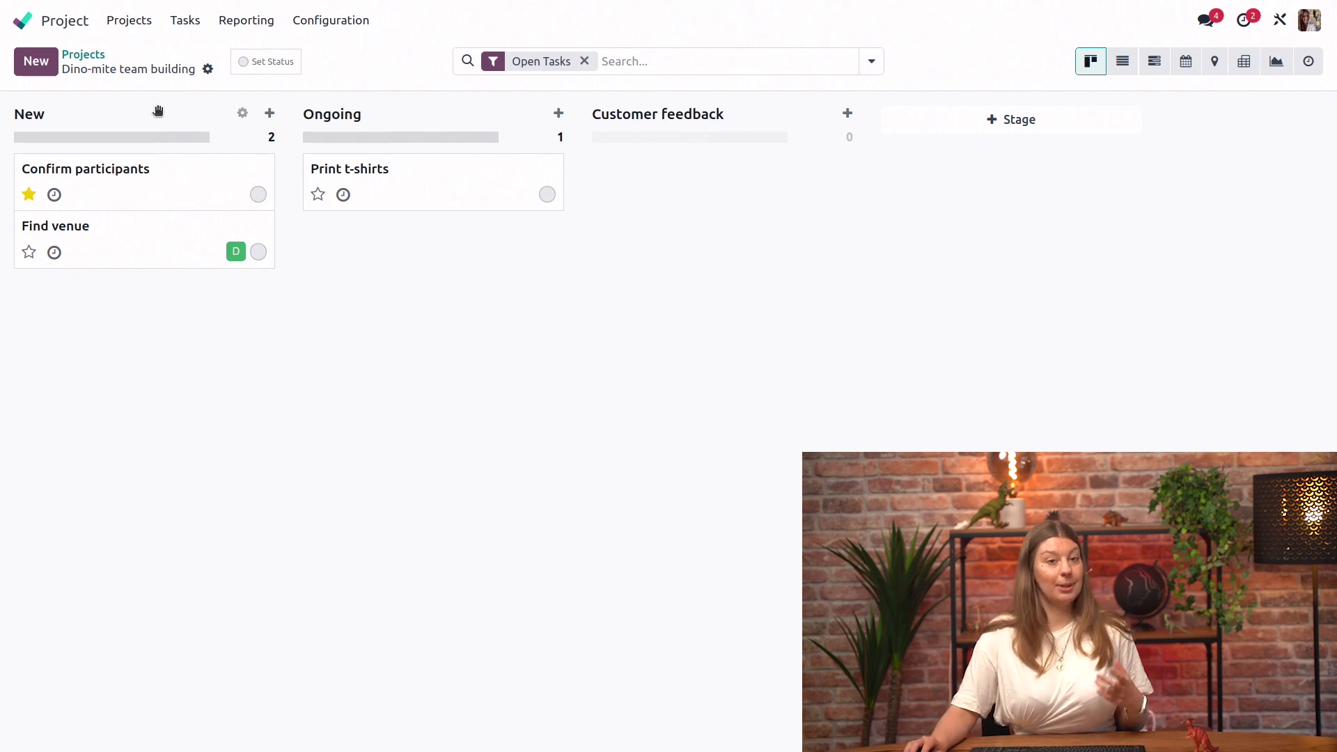
pyautogui.click(23, 21)
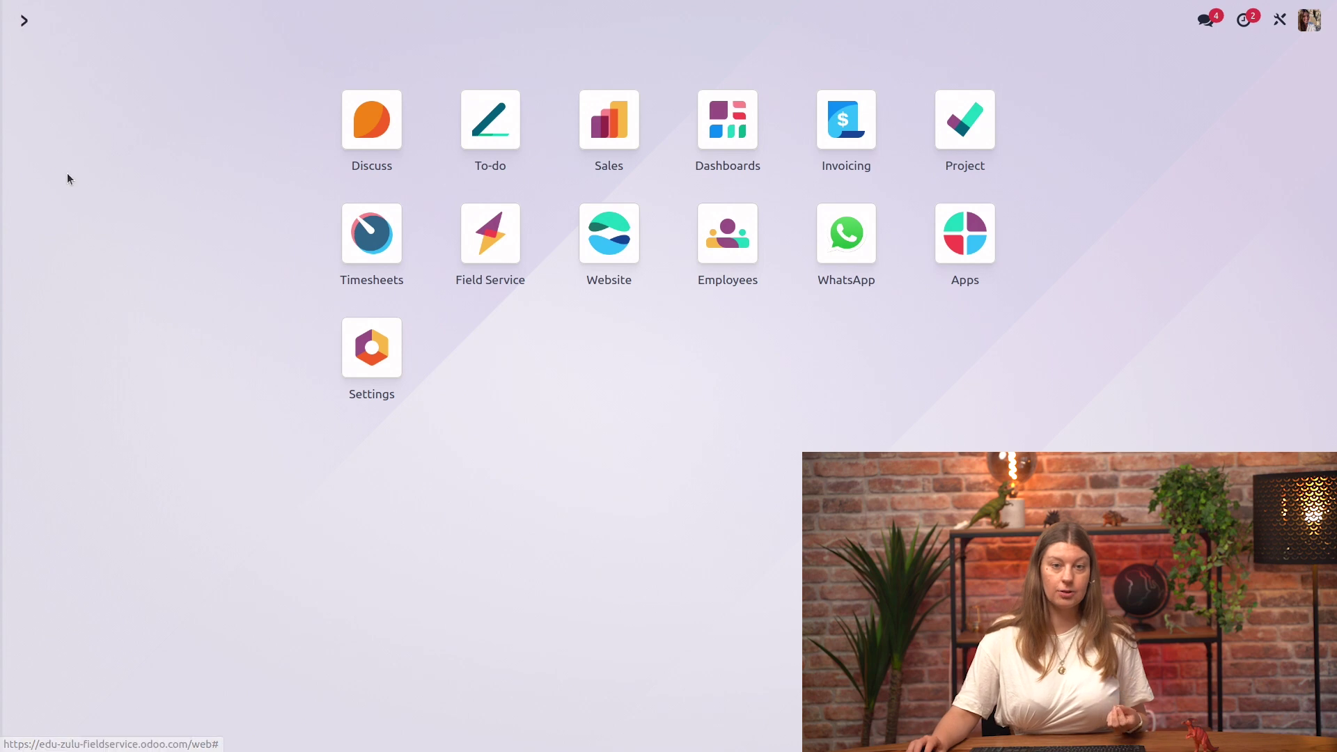
# Give the Dino-mite team building product the Dino-mite team building project template and save it
pyautogui.click(589, 167)
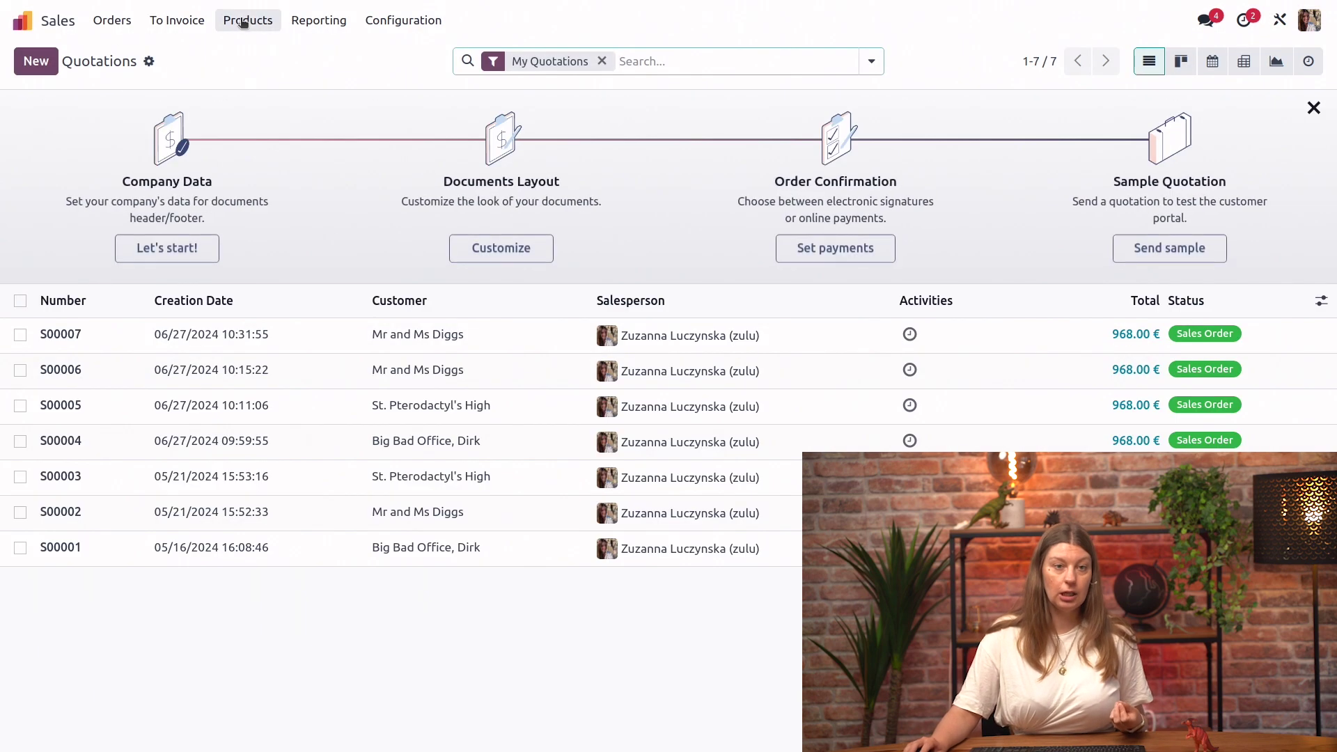
pyautogui.click(244, 20)
pyautogui.click(260, 54)
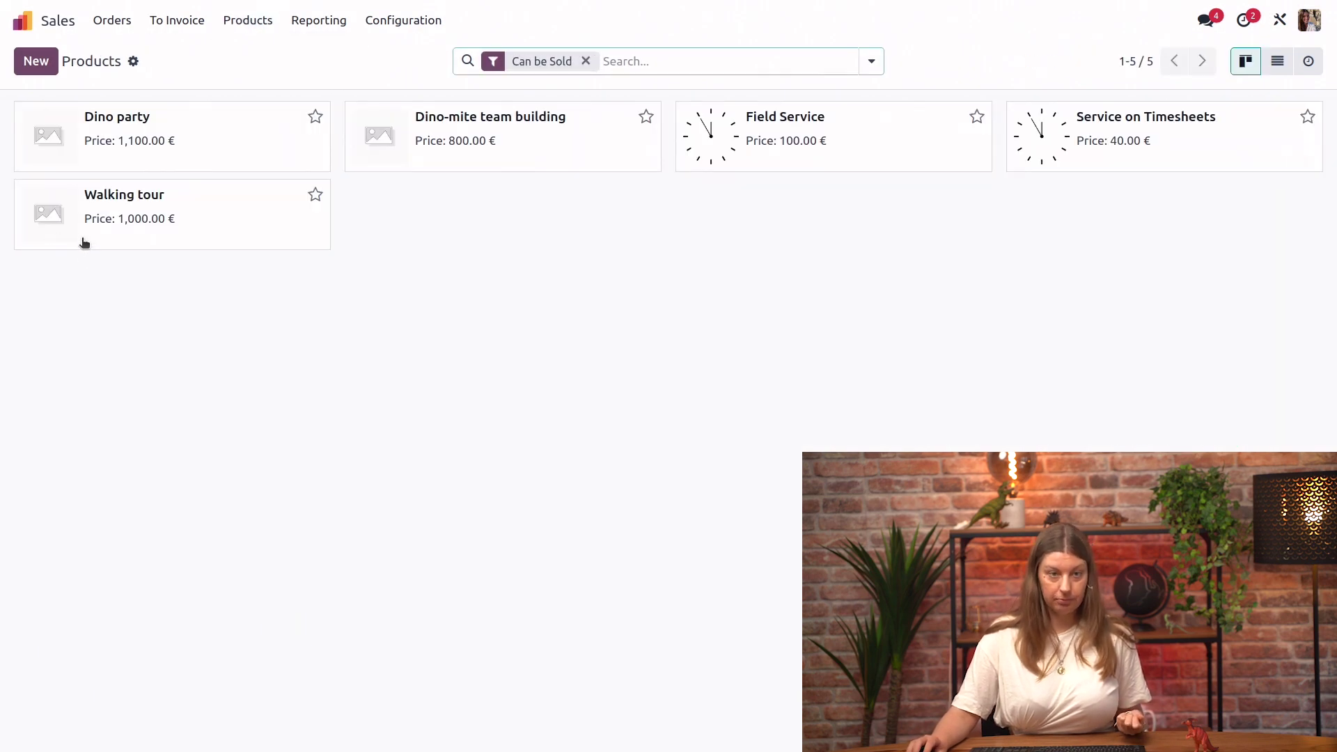
pyautogui.click(573, 149)
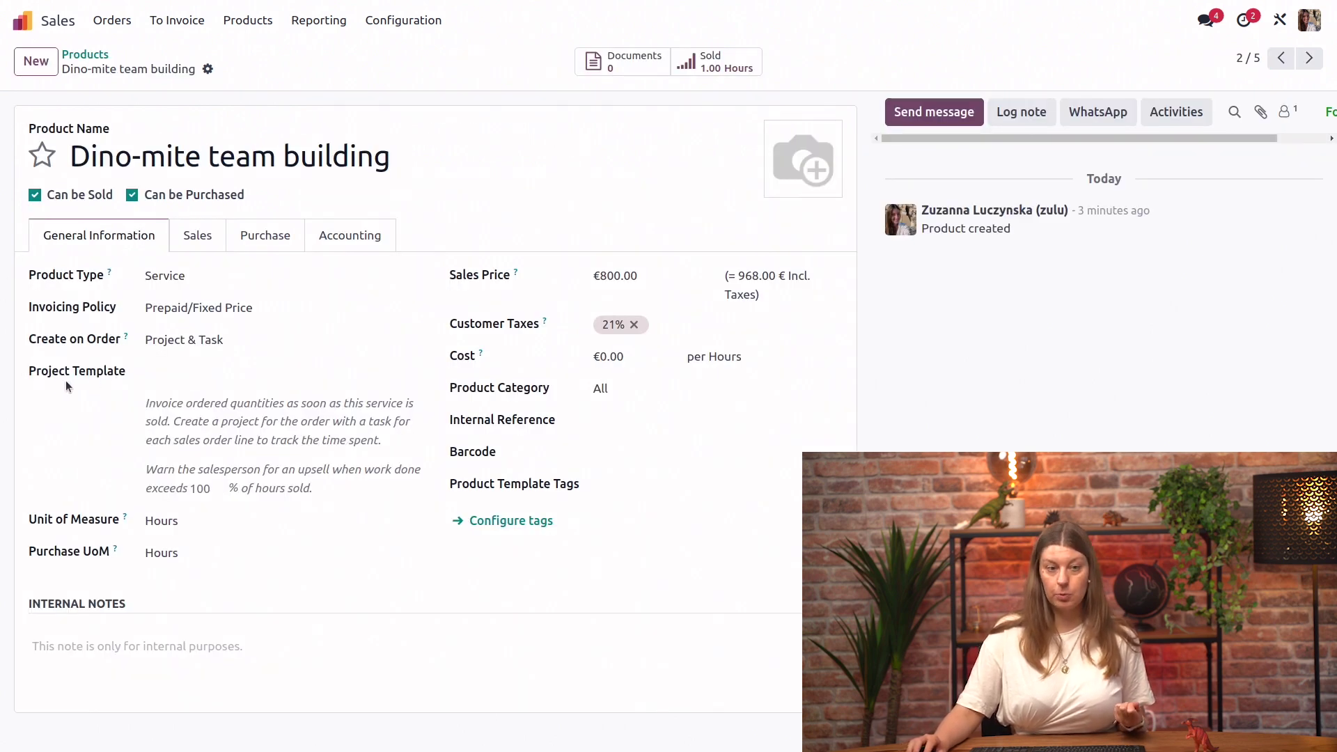
pyautogui.click(196, 372)
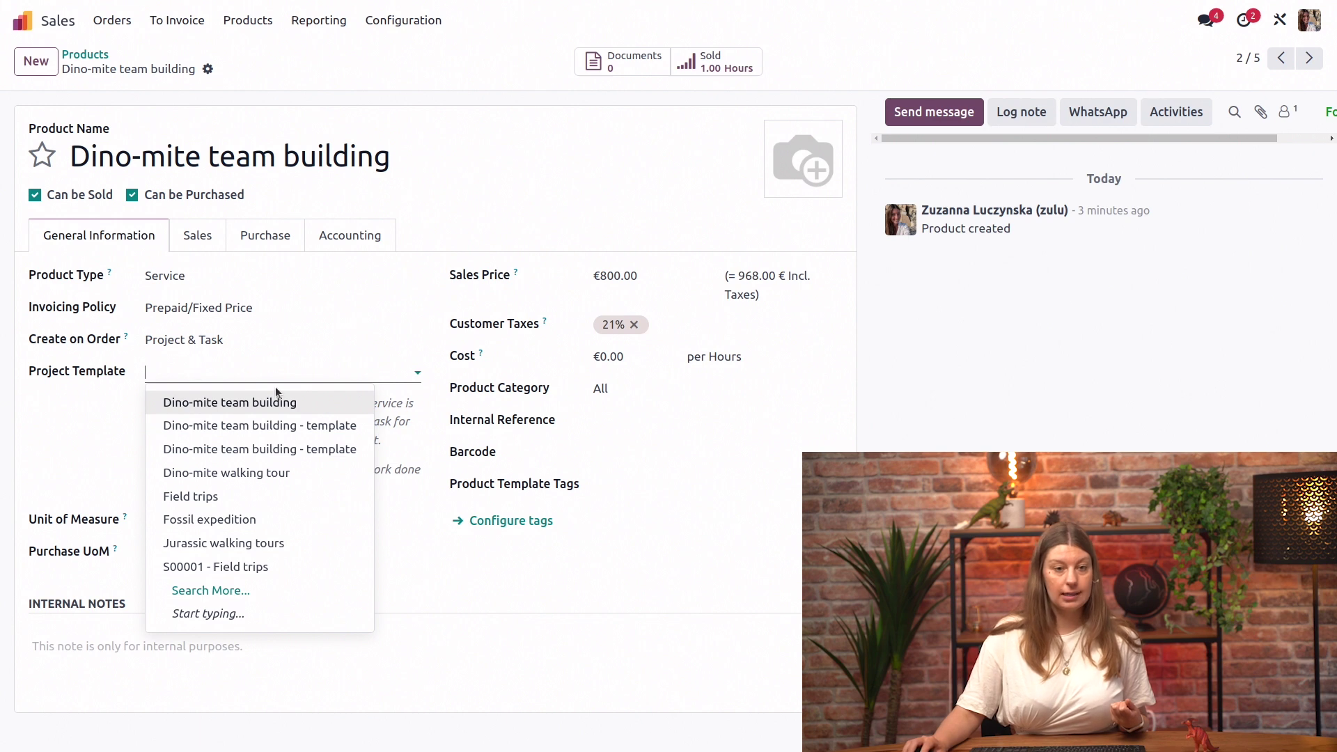
pyautogui.click(266, 402)
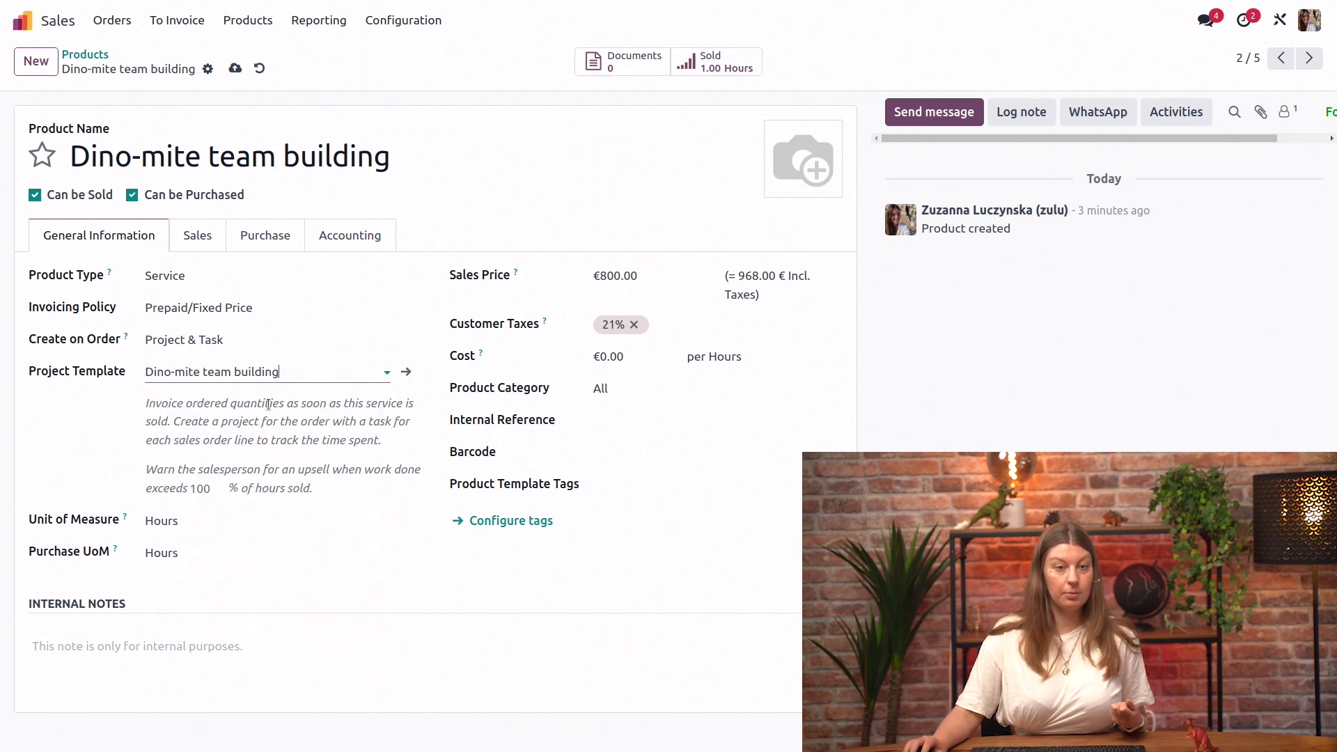
pyautogui.click(296, 482)
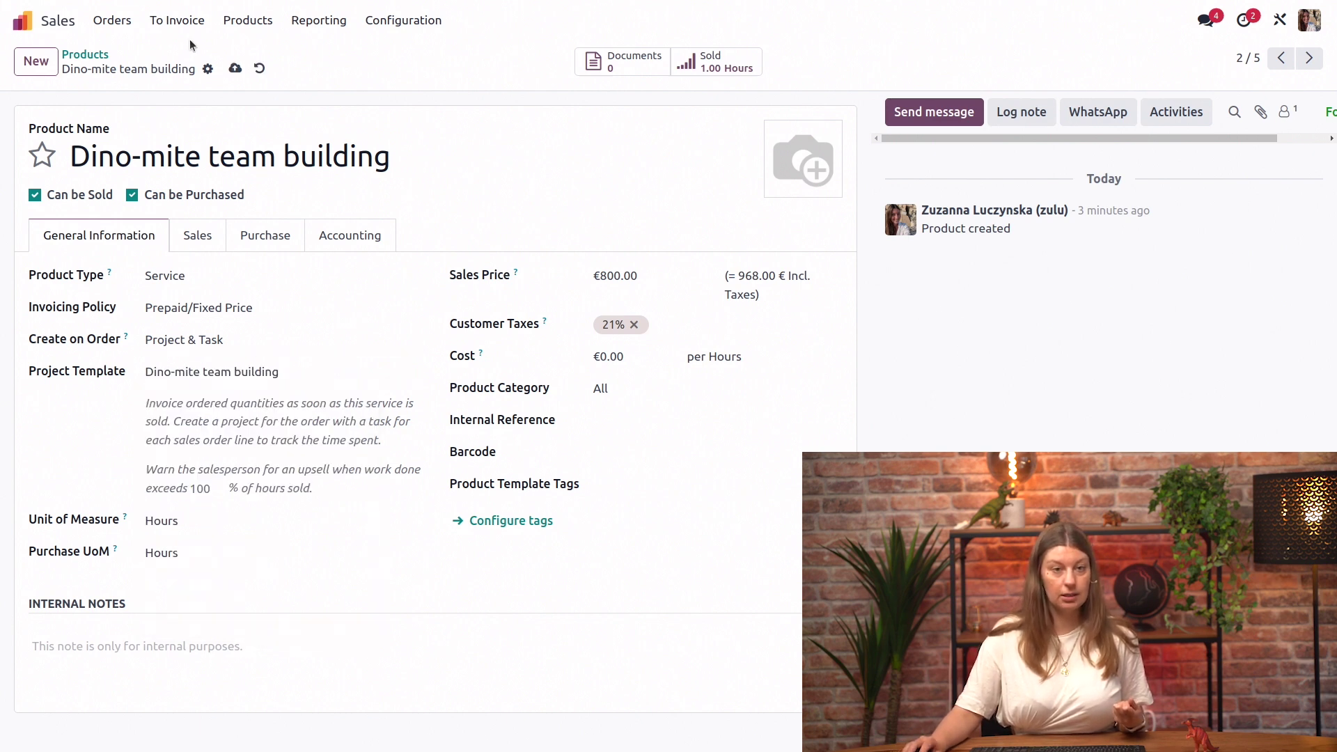
pyautogui.click(235, 68)
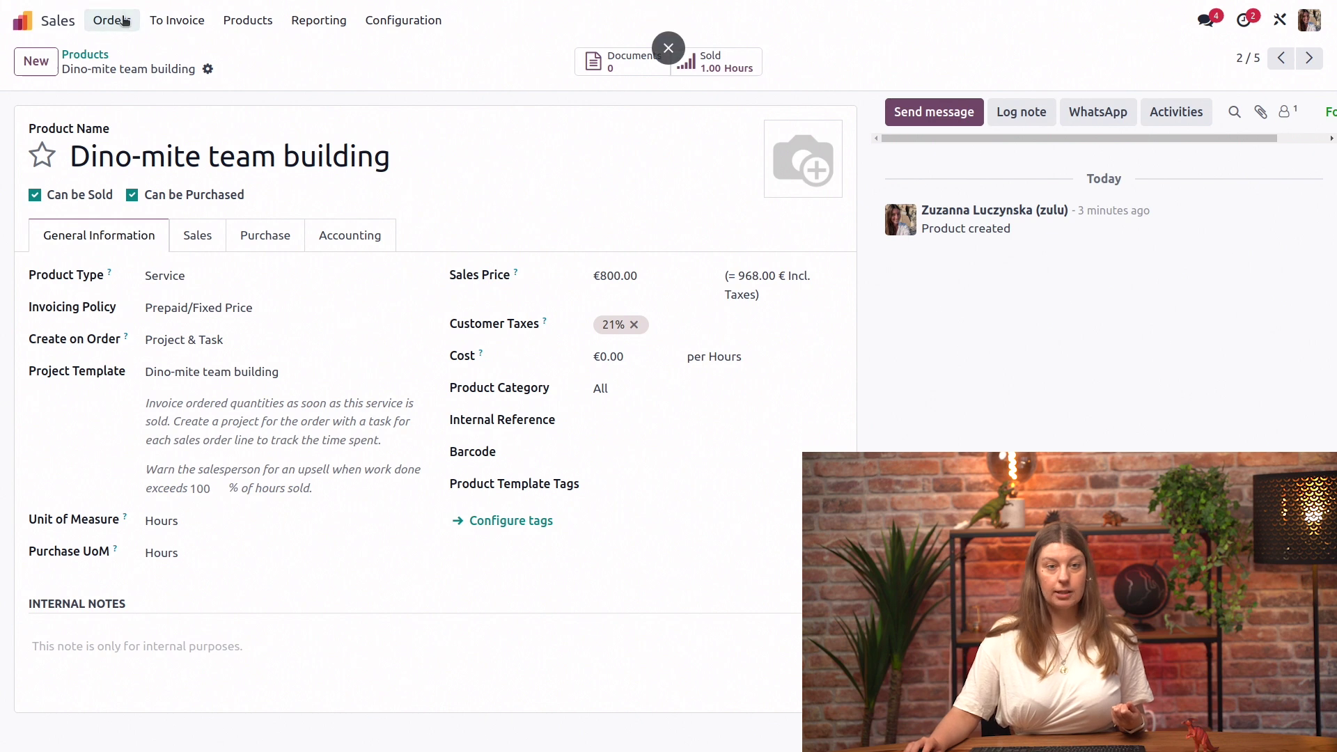
pyautogui.click(125, 22)
# Quote Dino-mite team building to Lady Bird Kinder Garden and confirm it as sales order S00008
pyautogui.click(135, 53)
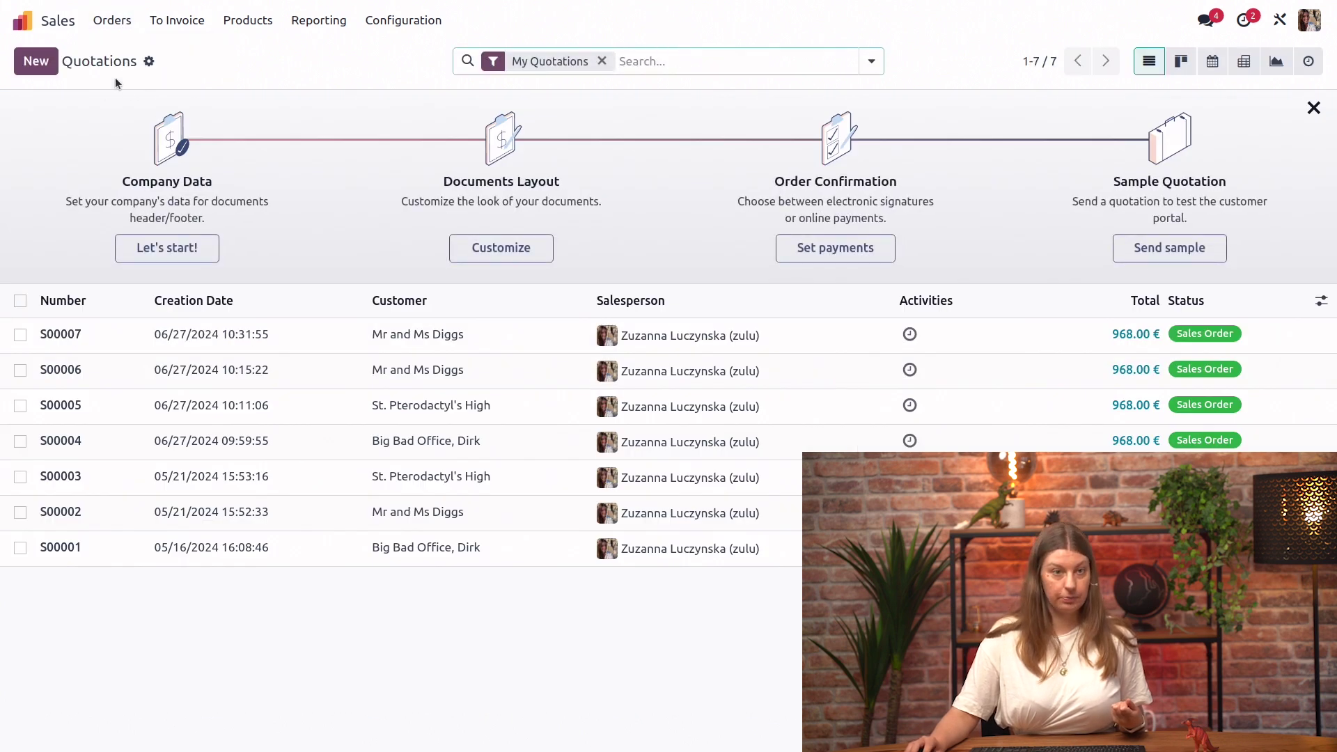
pyautogui.click(36, 62)
pyautogui.click(129, 207)
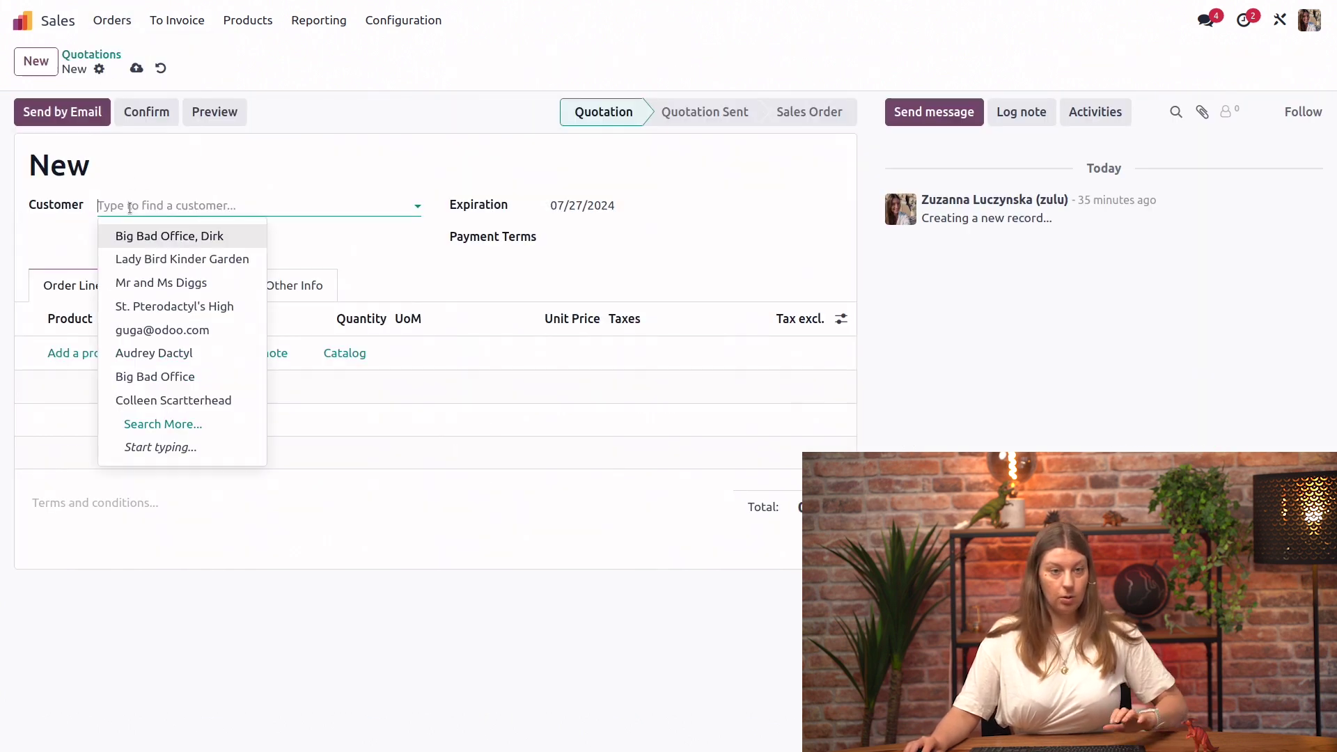
pyautogui.click(217, 260)
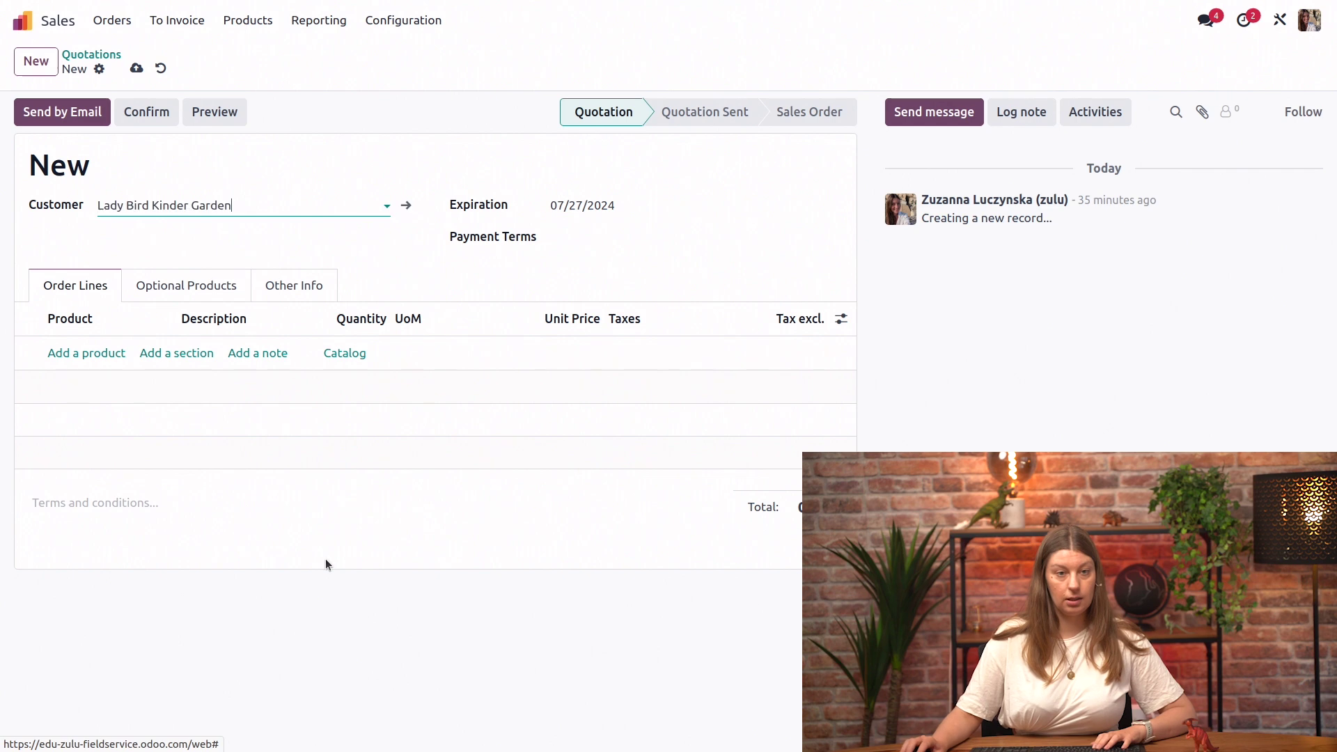
pyautogui.click(80, 352)
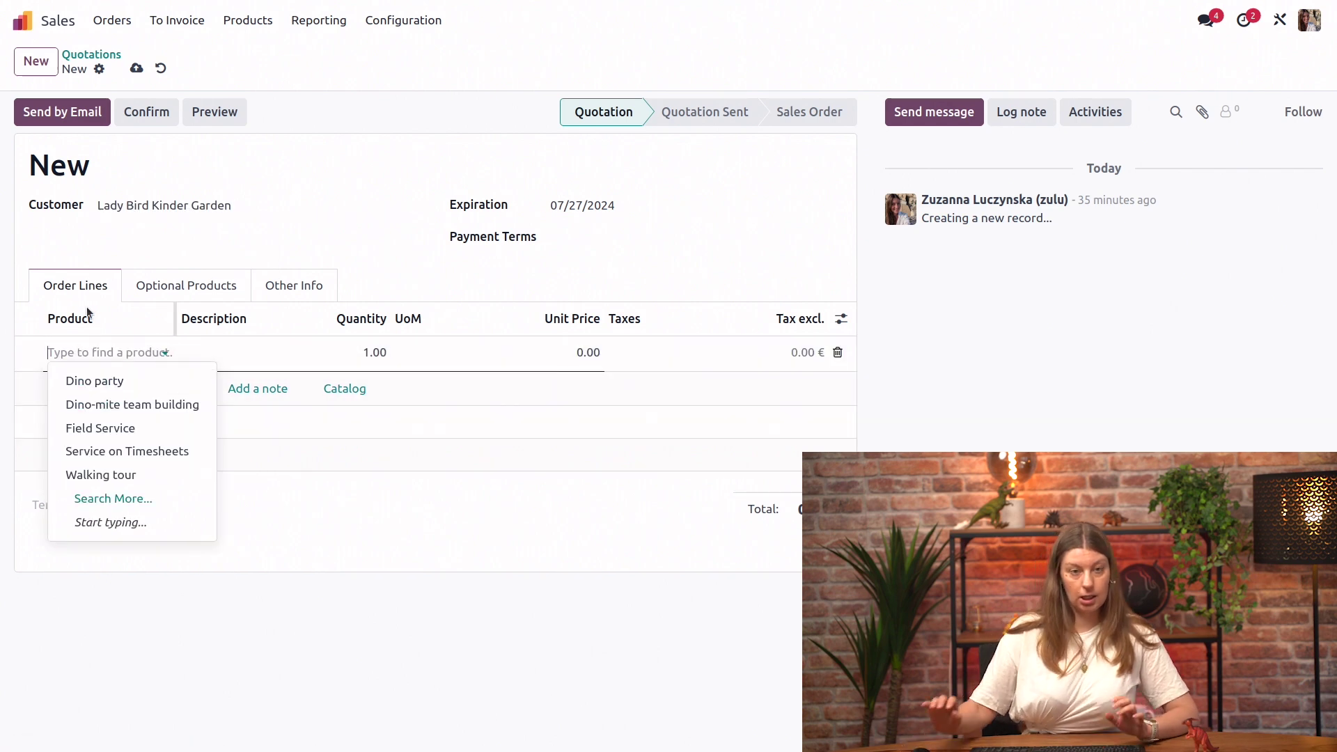
pyautogui.click(179, 404)
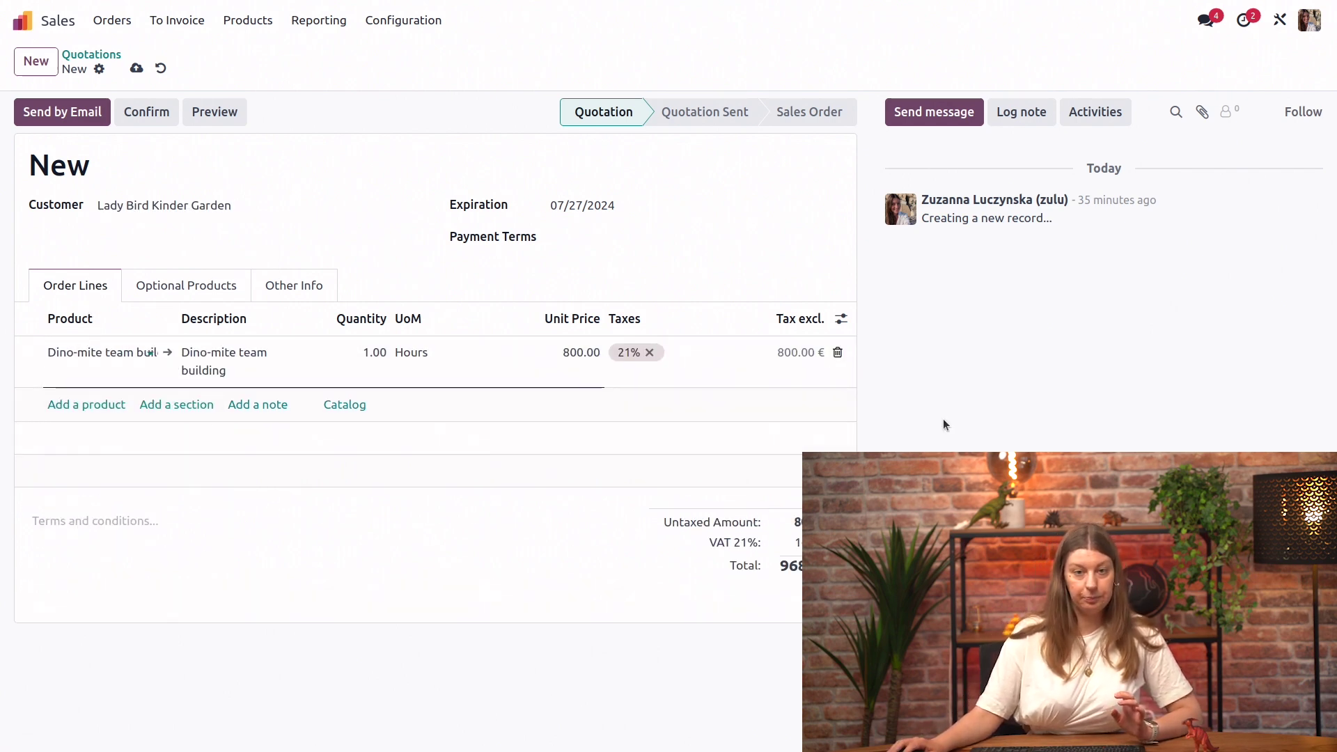
pyautogui.click(335, 492)
pyautogui.click(170, 117)
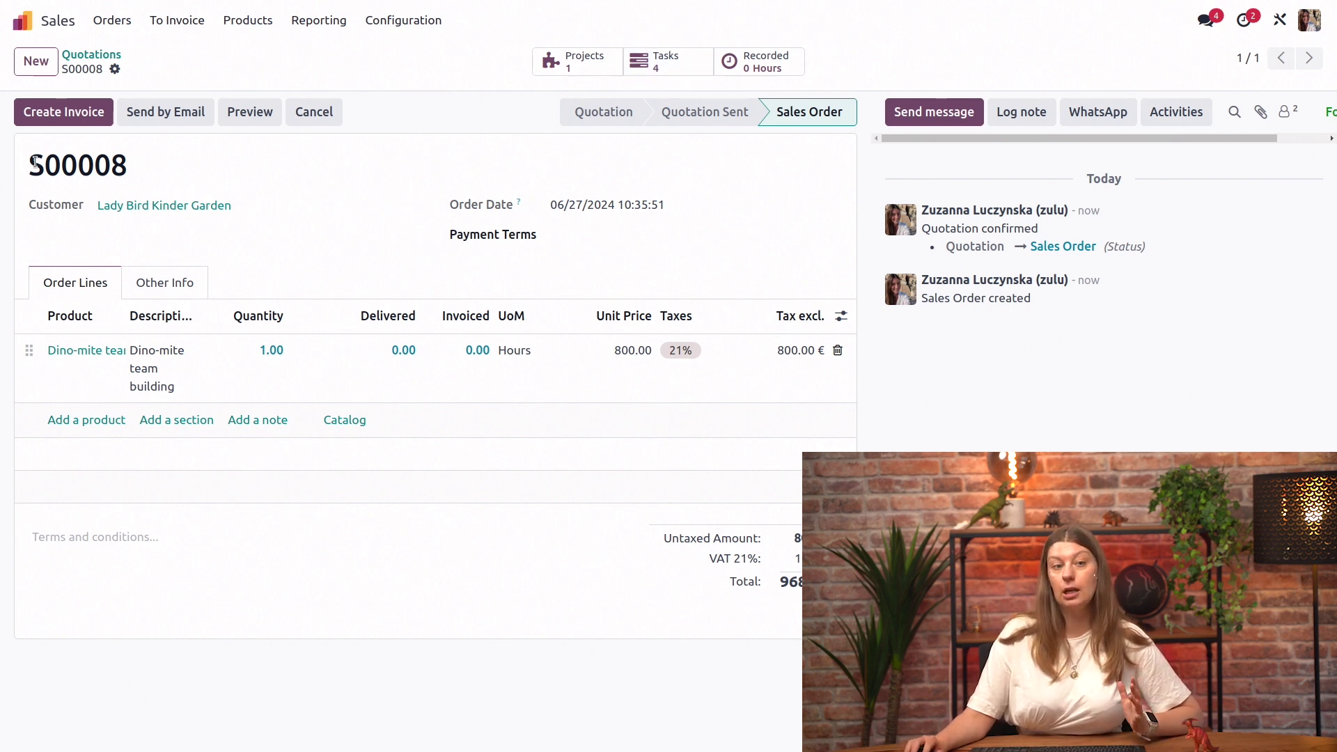
# Show the four tasks that sales order S00008 generated in its project
pyautogui.click(655, 63)
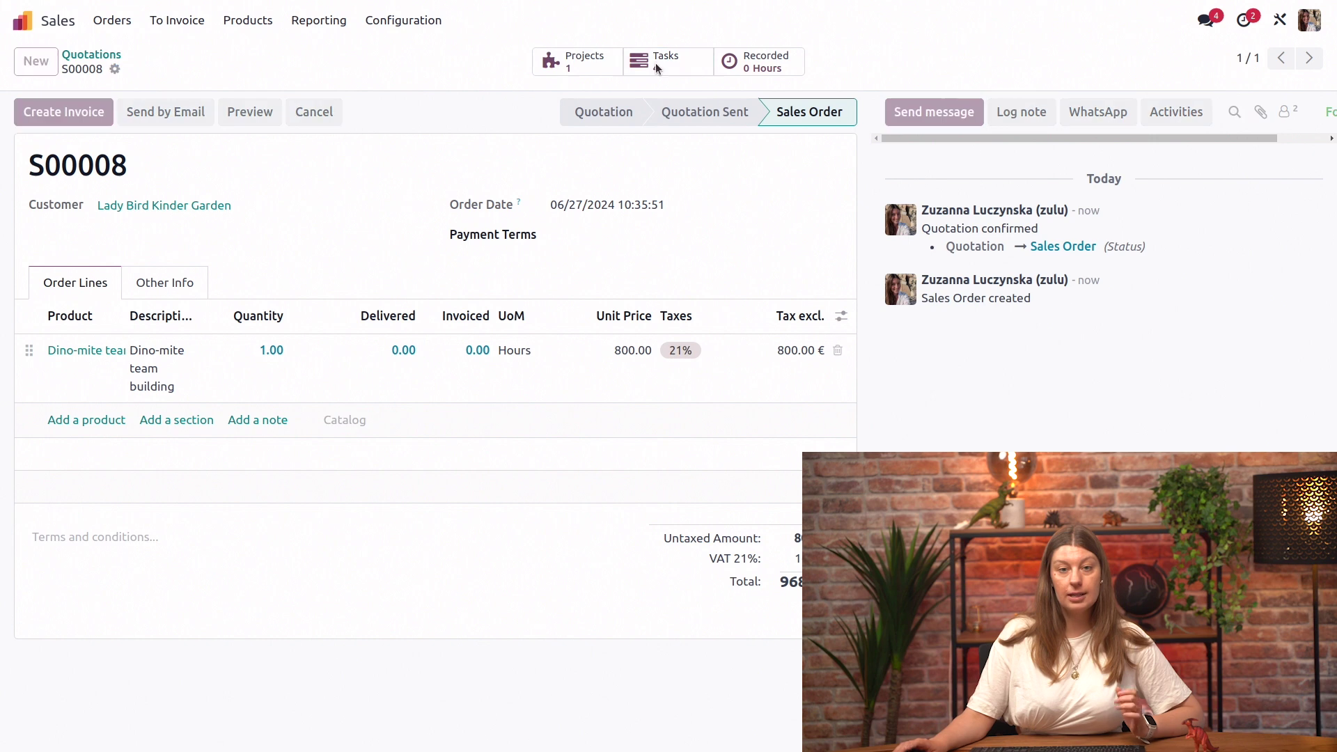